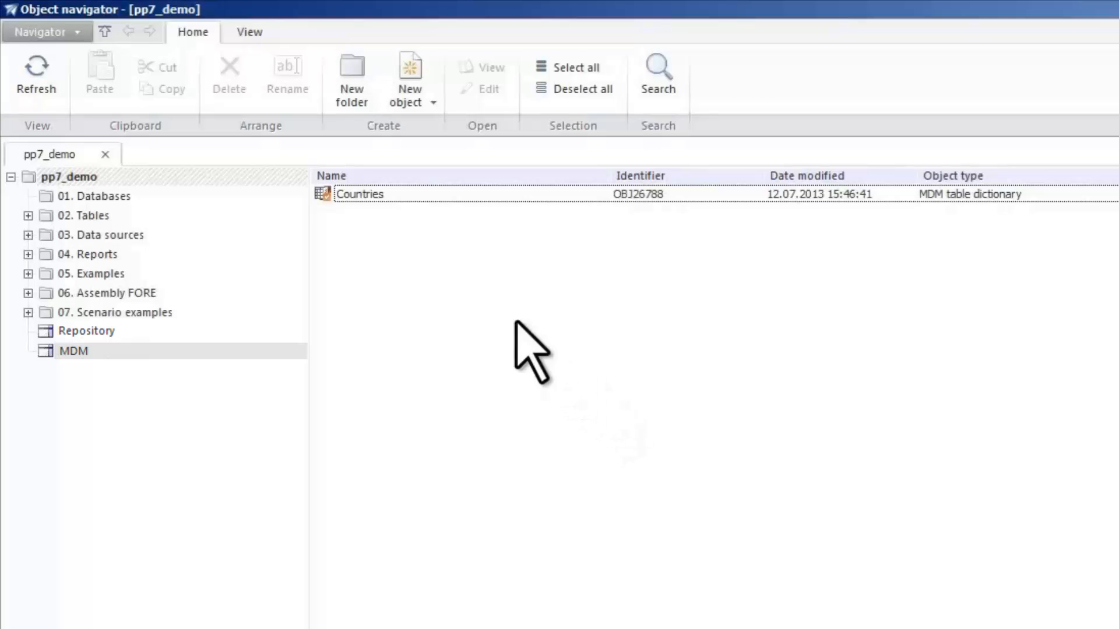
Open the Countries table dictionary and import its elements using the "Object of import to an MDM dictionary" schema.
left_click(378, 195)
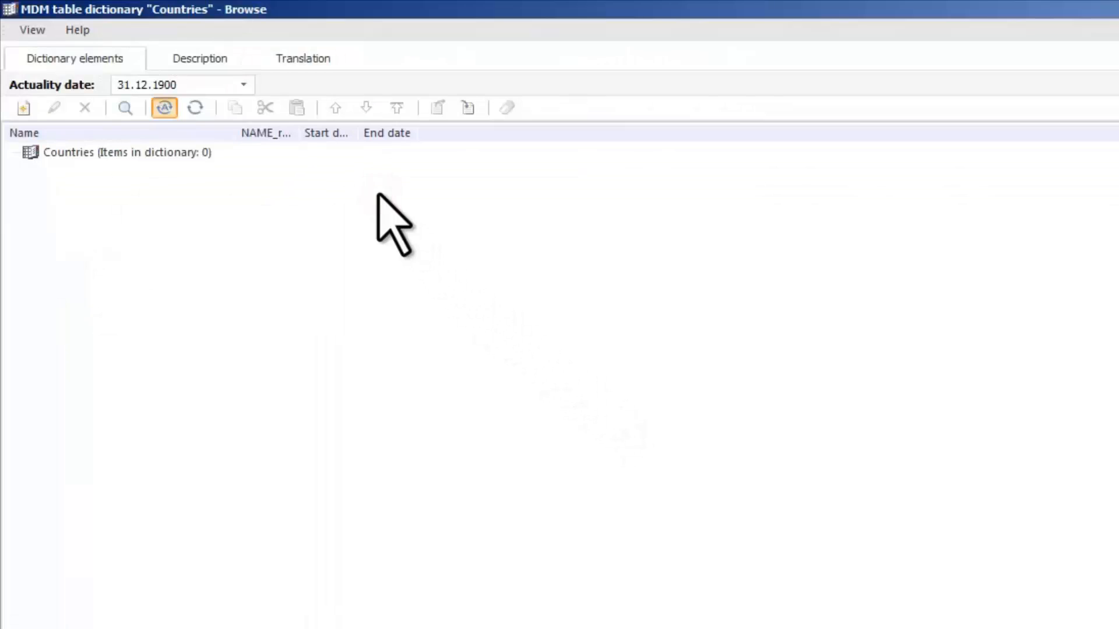
left_click(379, 88)
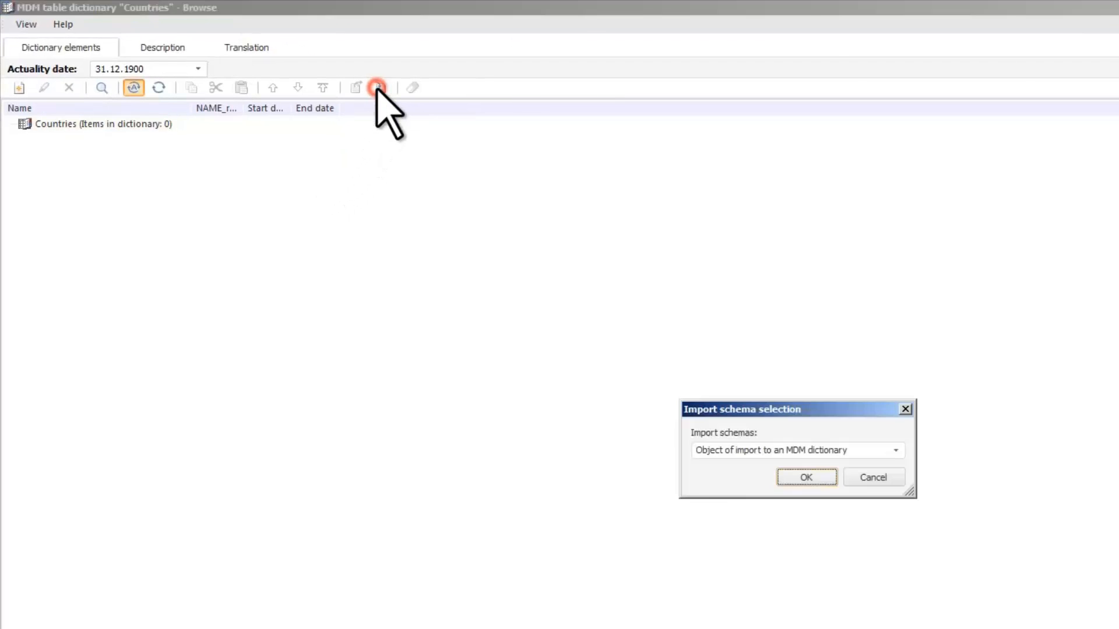
left_click(824, 481)
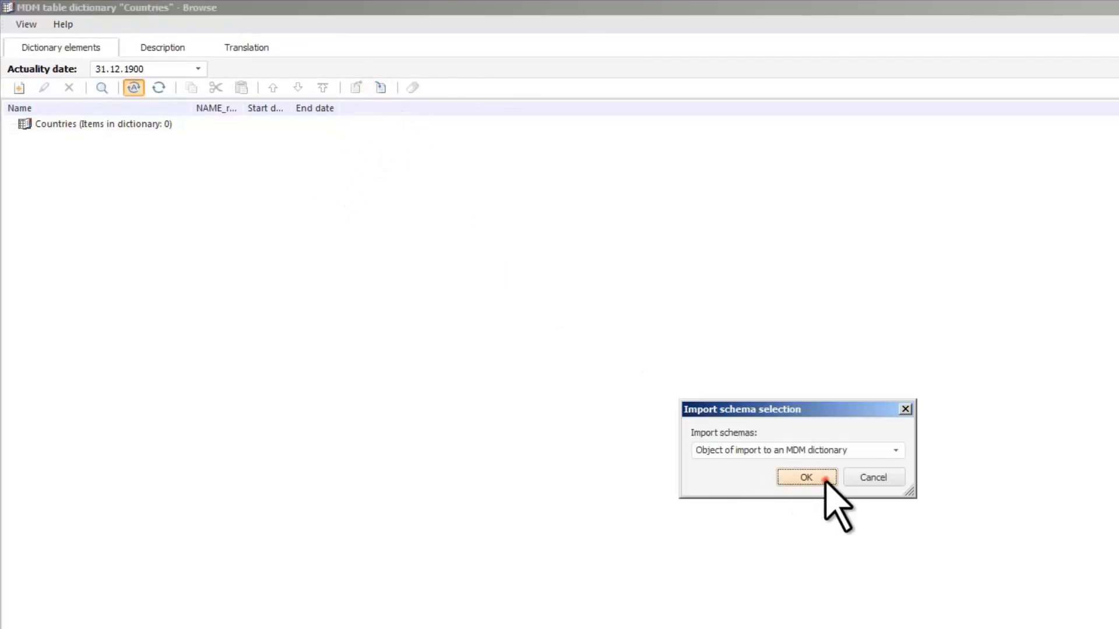
left_click(875, 468)
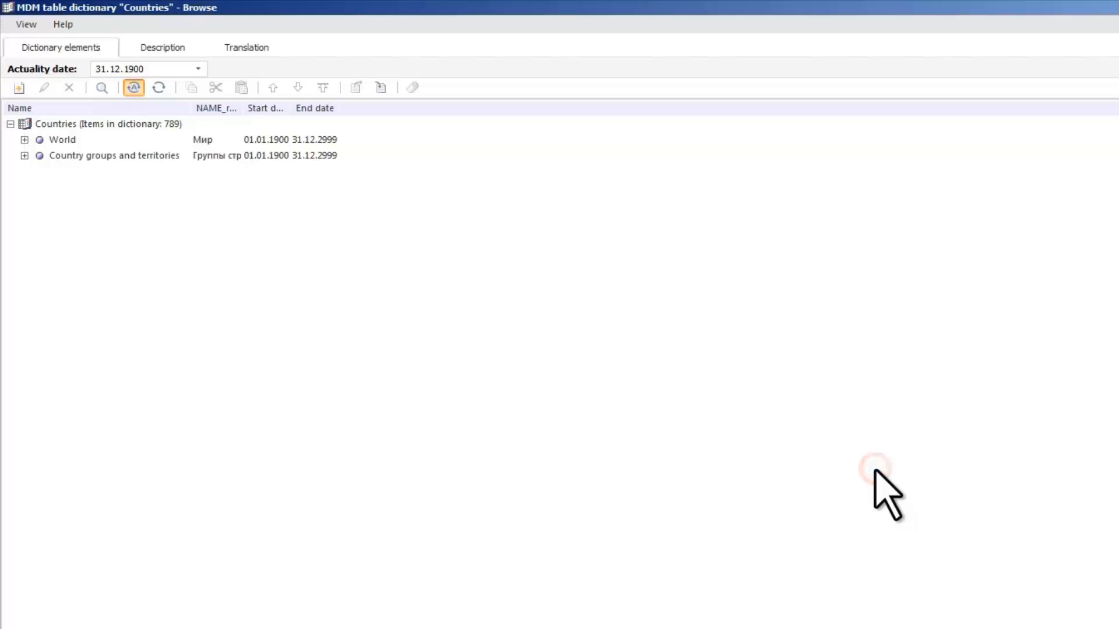
Set the dictionary's actuality date to 31.12.1922 and expand World down to the list of European countries.
left_click(172, 70)
type("1922")
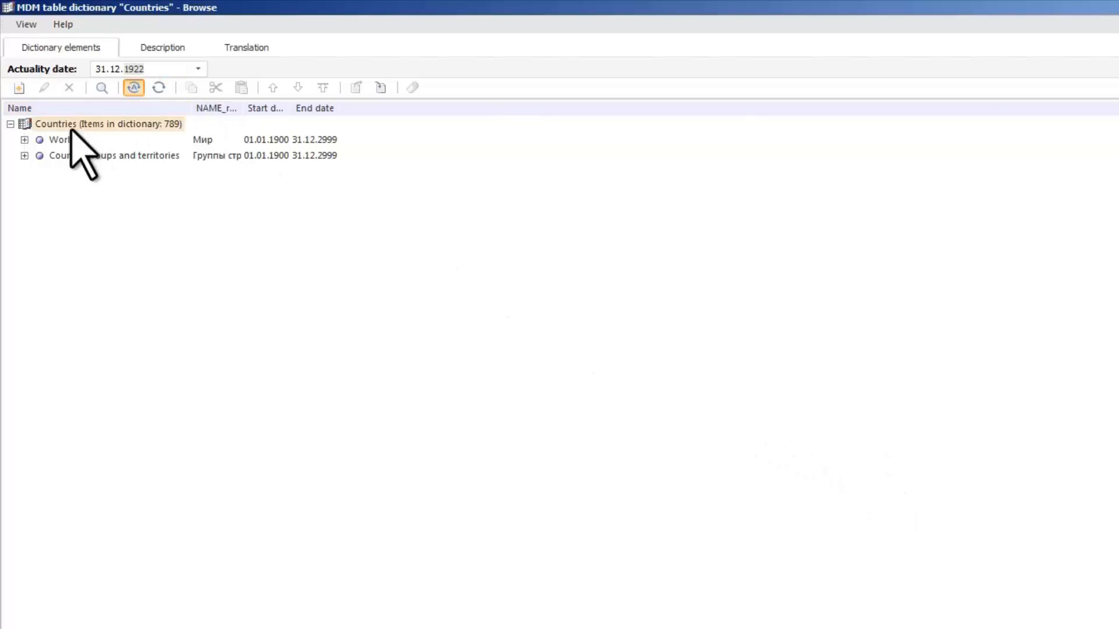
left_click(24, 140)
left_click(39, 203)
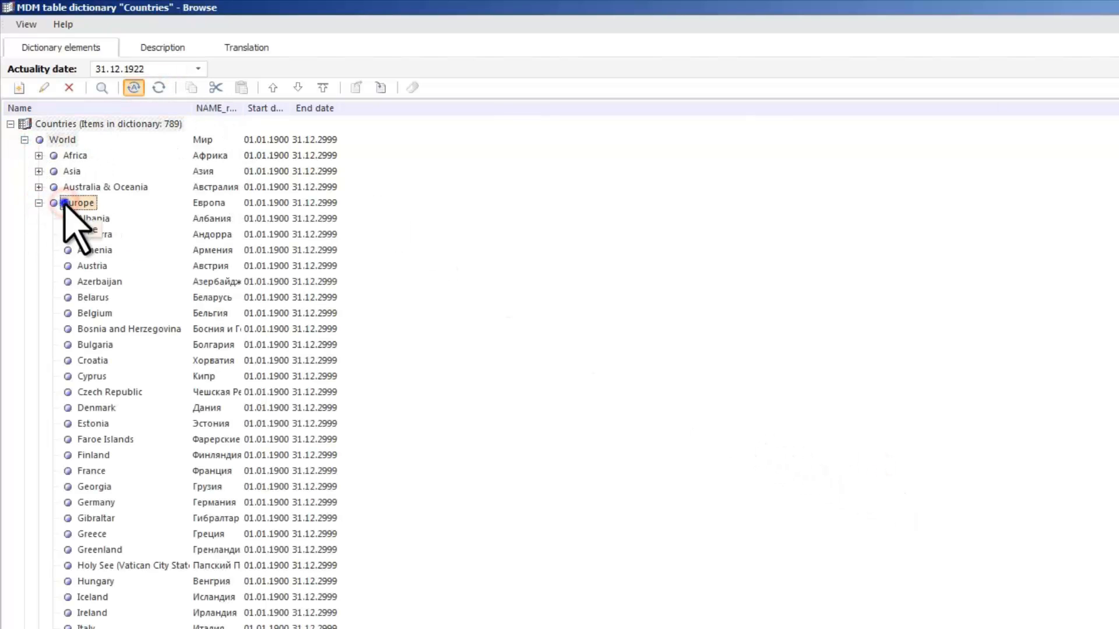
Add a USSR element under Europe with Russian name СССР and end date 31.12.1991, and expand Africa in place of Europe.
right_click(70, 203)
left_click(111, 214)
left_click(756, 475)
type("1991")
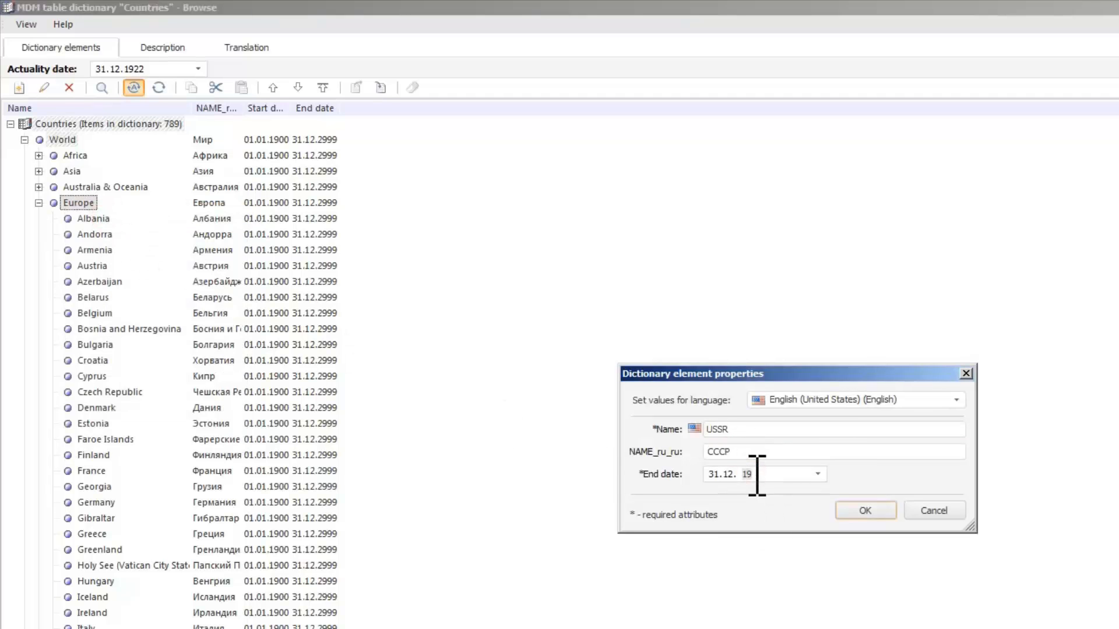
left_click(884, 513)
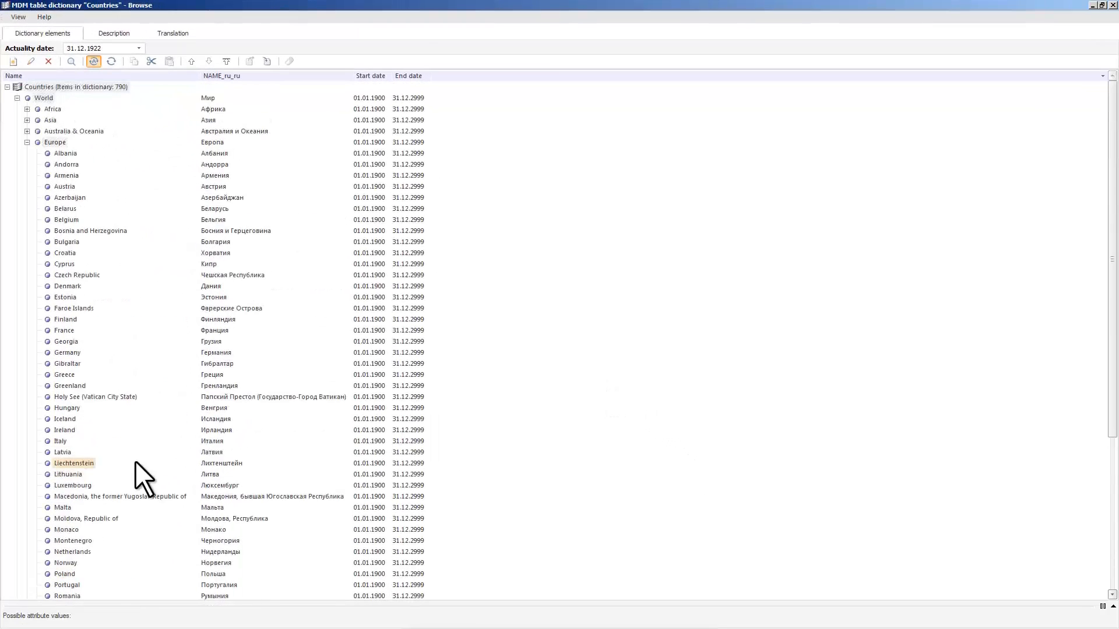
left_click(27, 142)
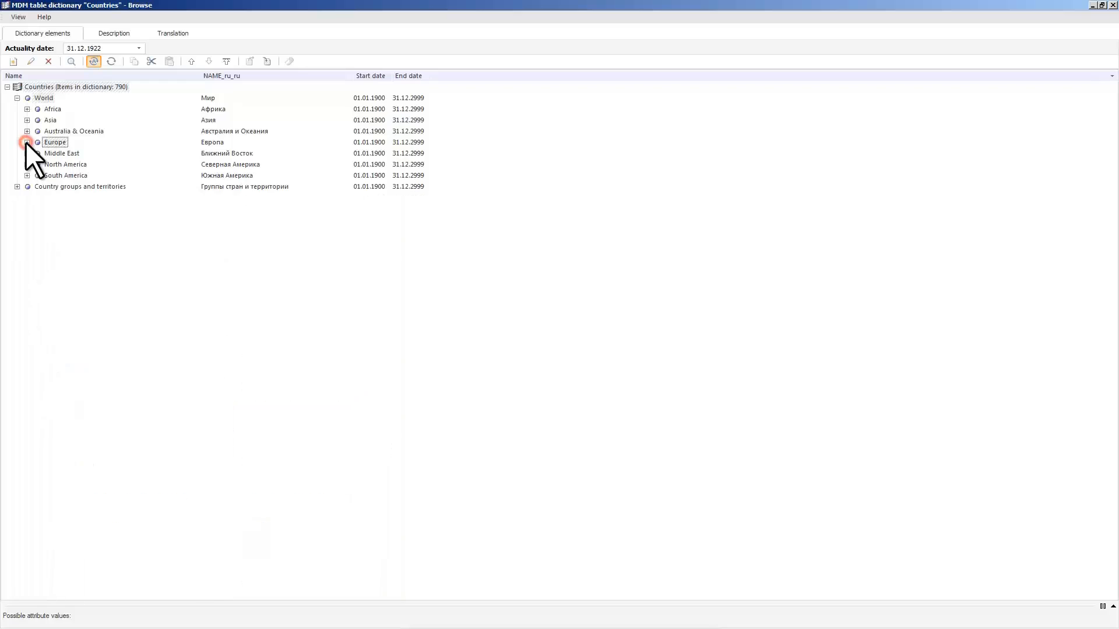
left_click(27, 109)
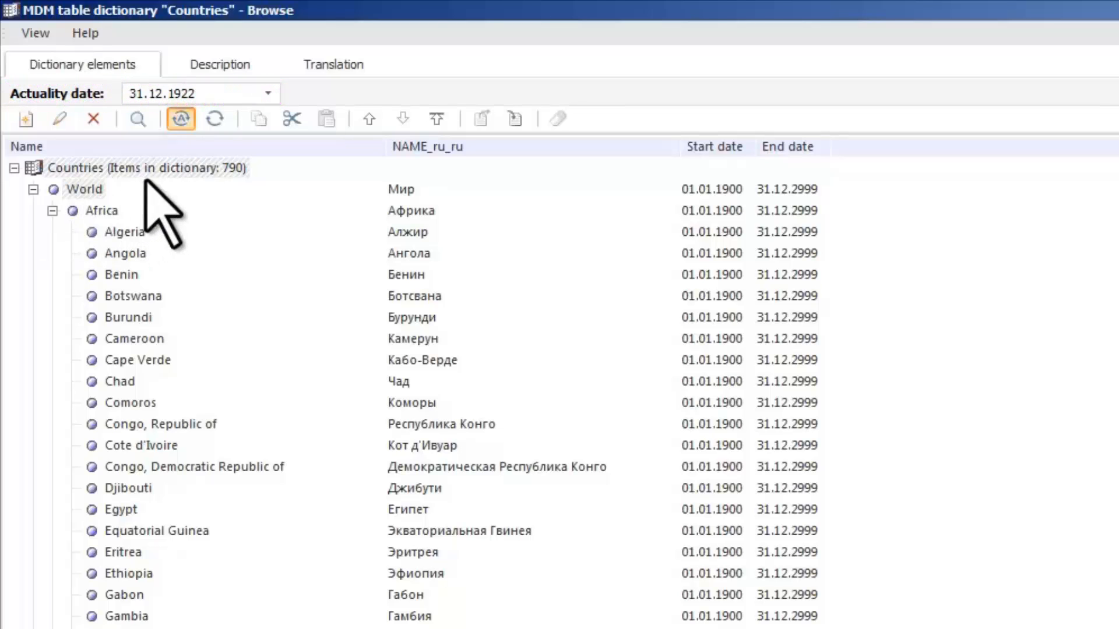
Set the actuality date to 31.12.1989 and examine the last country entries under Europe.
left_click(211, 94)
type("1989")
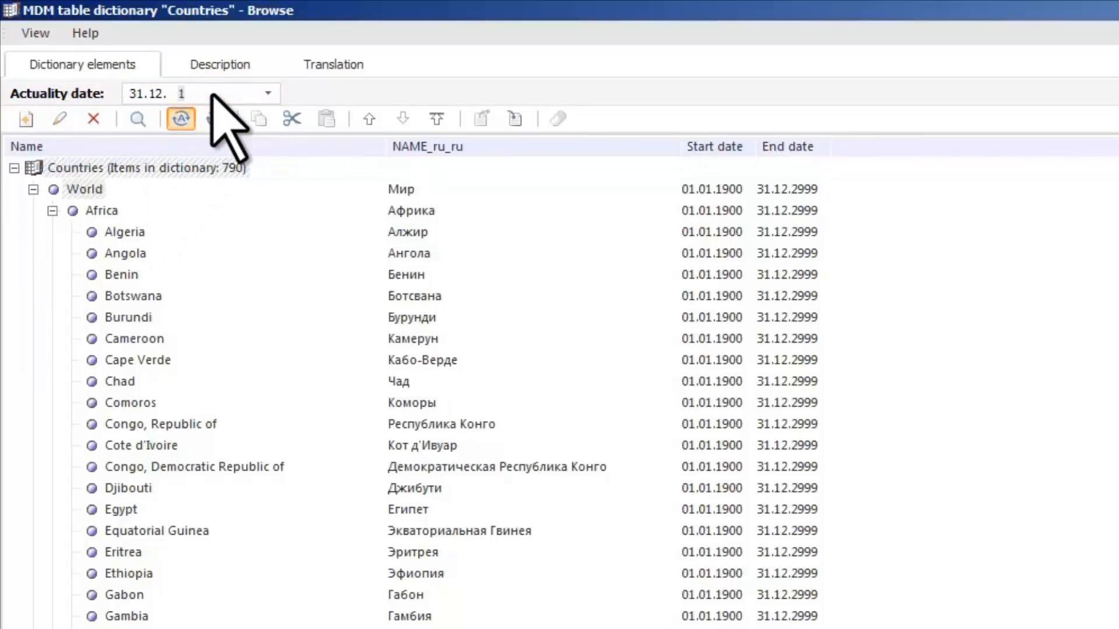
left_click(33, 189)
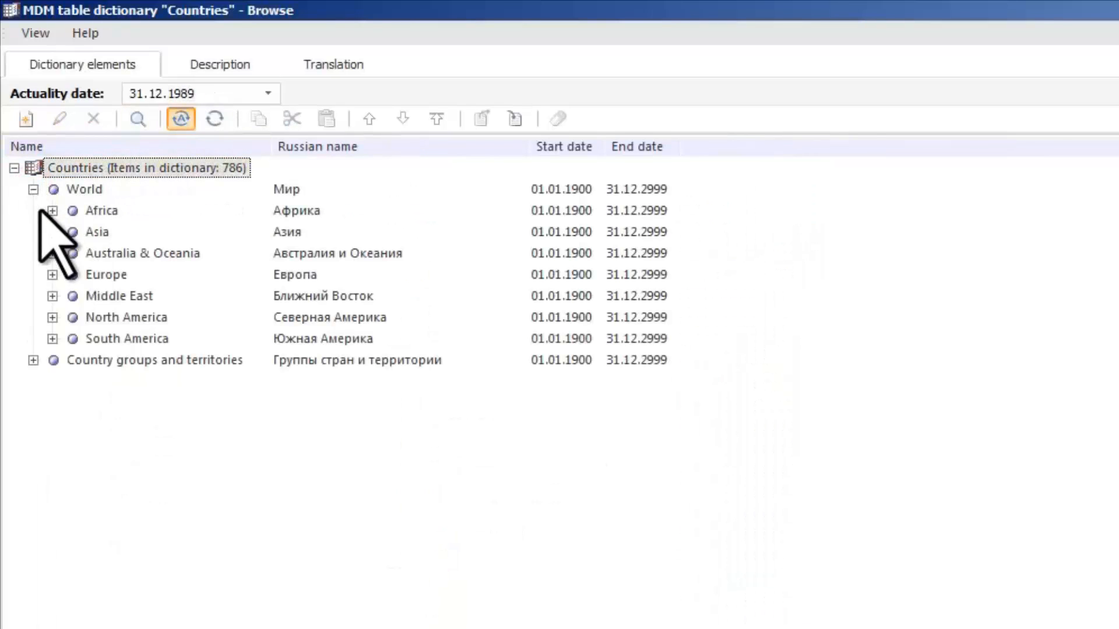
left_click(52, 275)
scroll(387, 419, "down", 5)
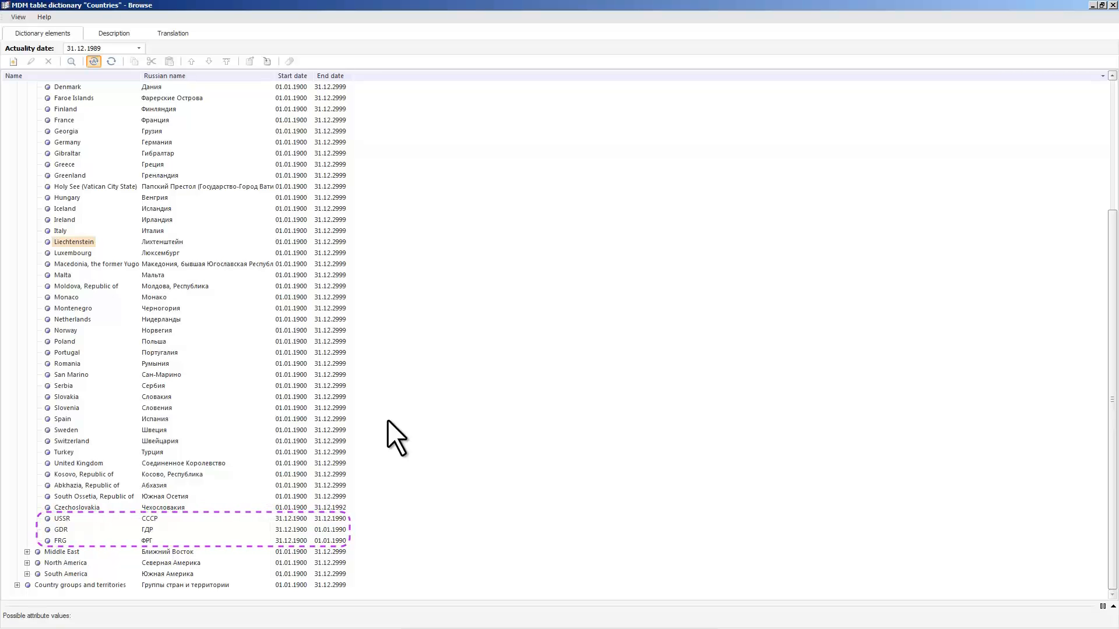
Set the actuality date to 31.12.1991 and examine which countries are listed under Europe.
left_click(102, 48)
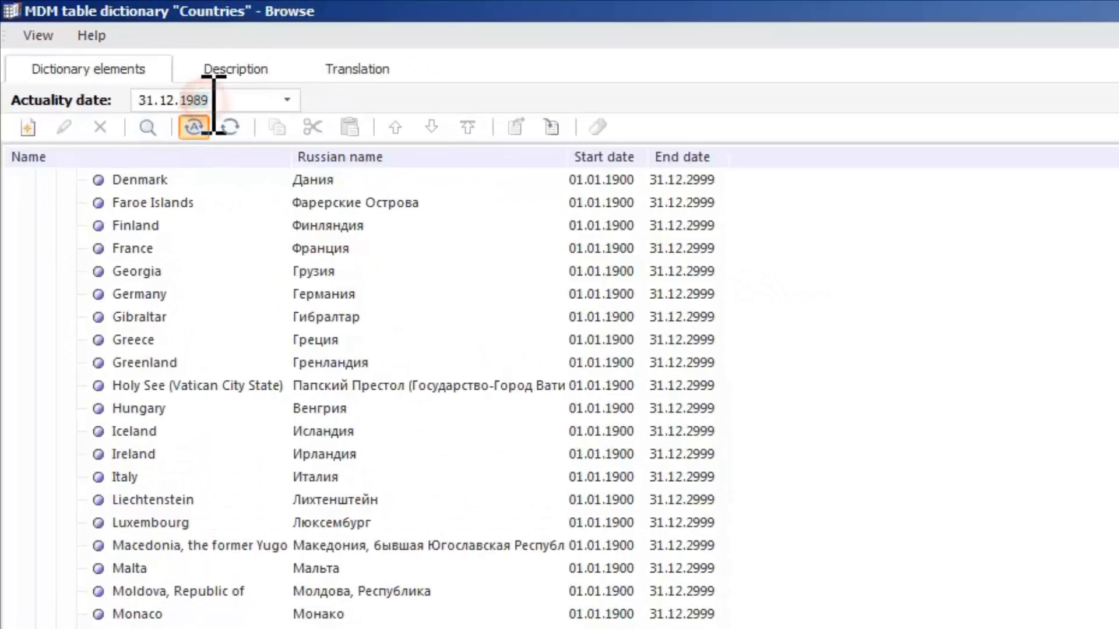
type("1991")
key("Return")
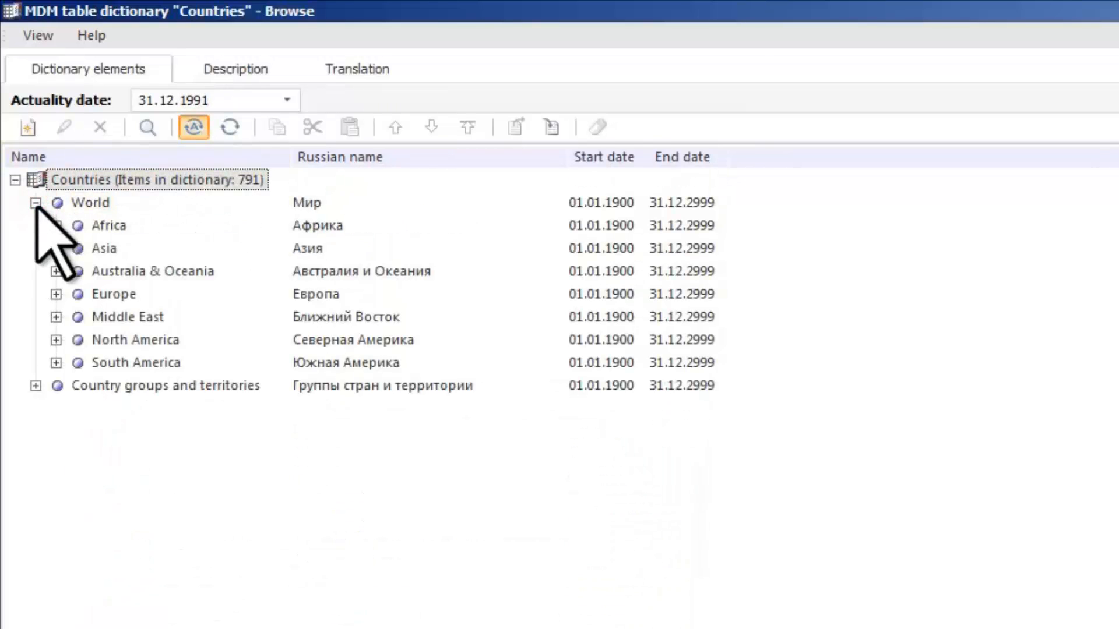
left_click(56, 294)
scroll(395, 424, "down", 7)
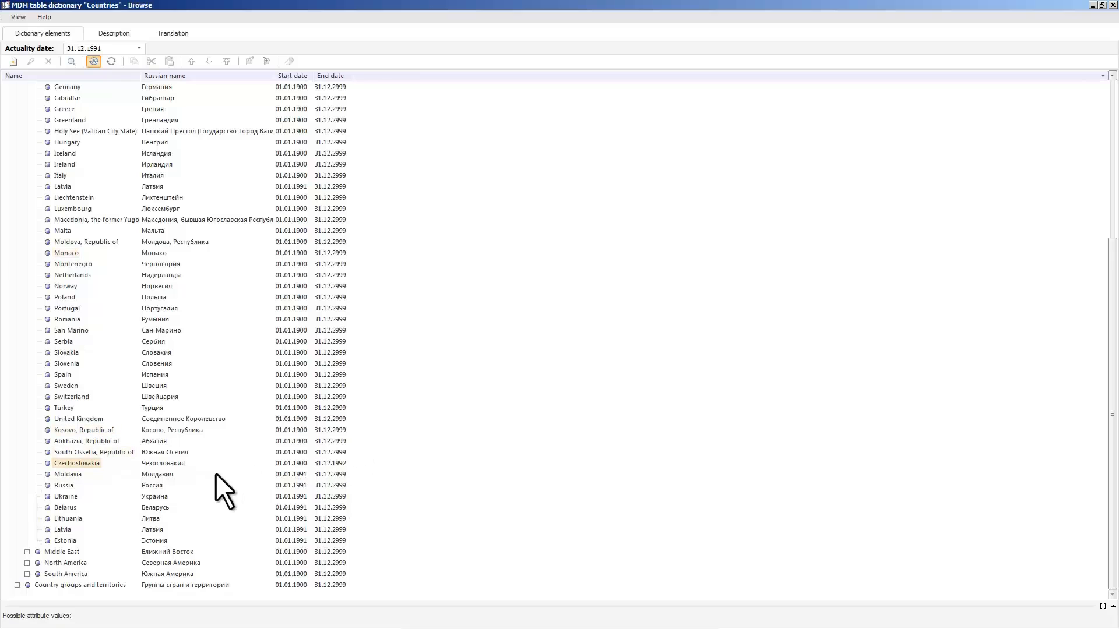
Review the access permissions of the Russia element, and close the Countries dictionary.
right_click(69, 487)
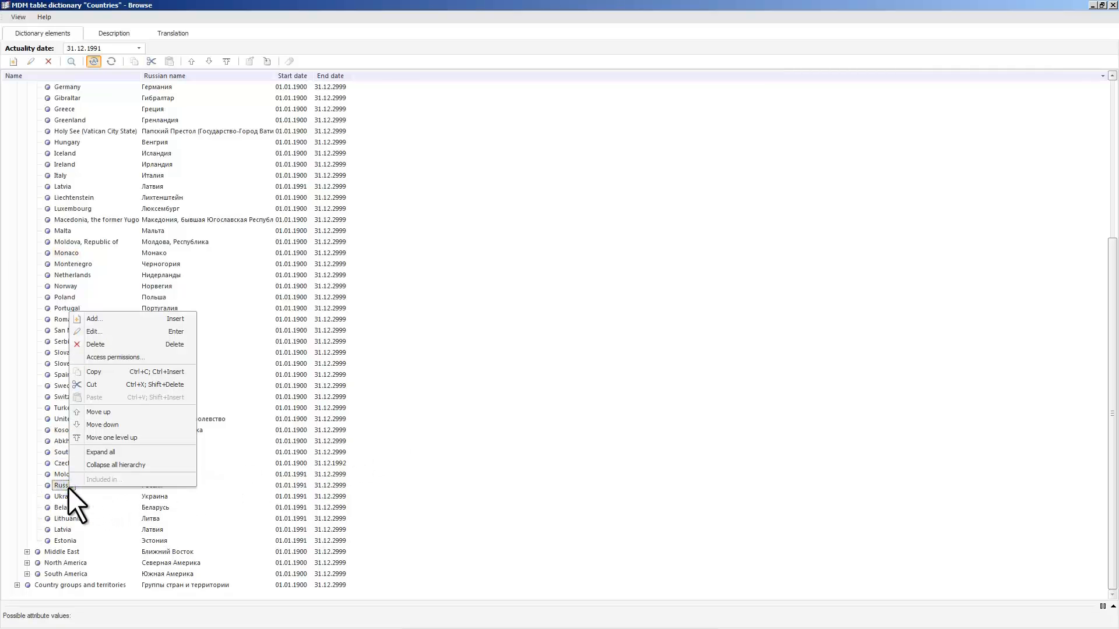
left_click(141, 358)
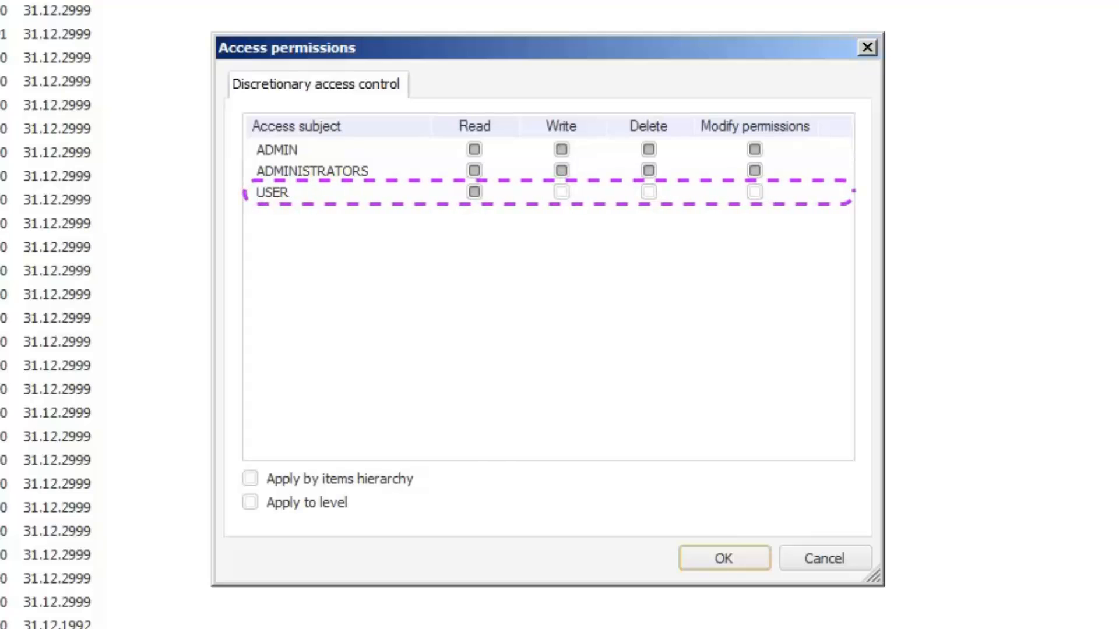
left_click(739, 558)
left_click(1101, 8)
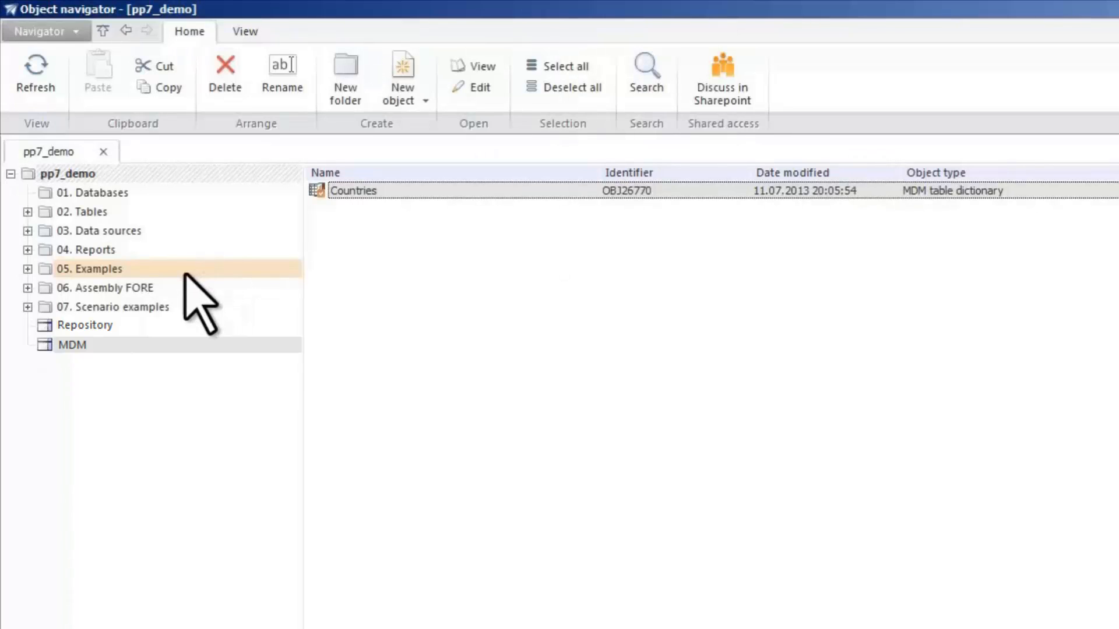
Create an MDM repository in the 05. Examples folder, keeping the default name and selecting Database as its database.
left_click(163, 270)
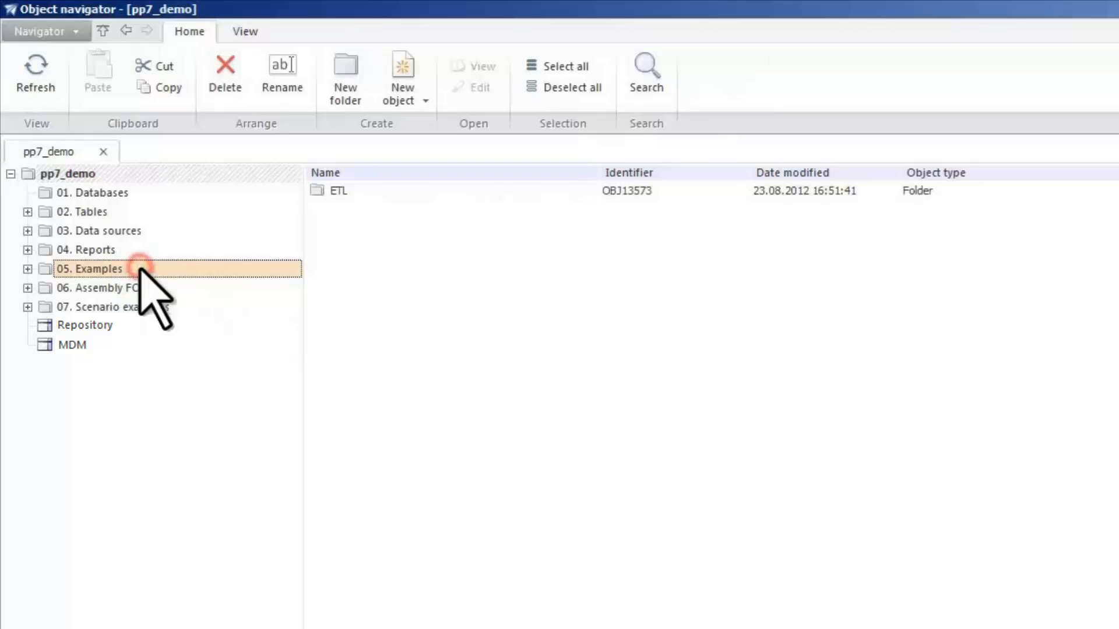
left_click(425, 101)
left_click(475, 350)
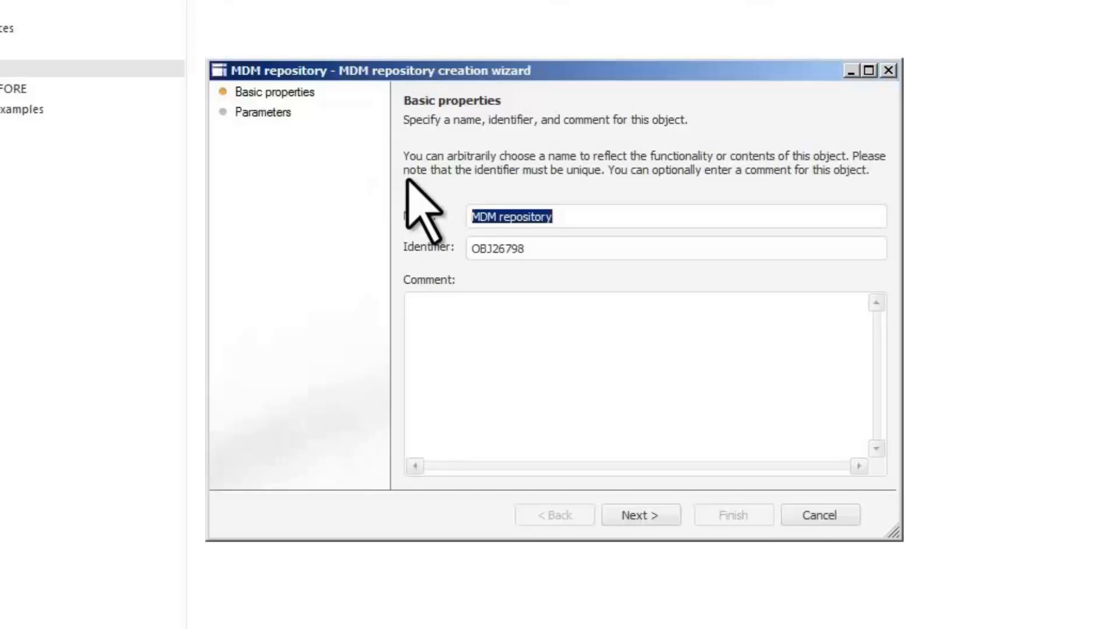
left_click(475, 225)
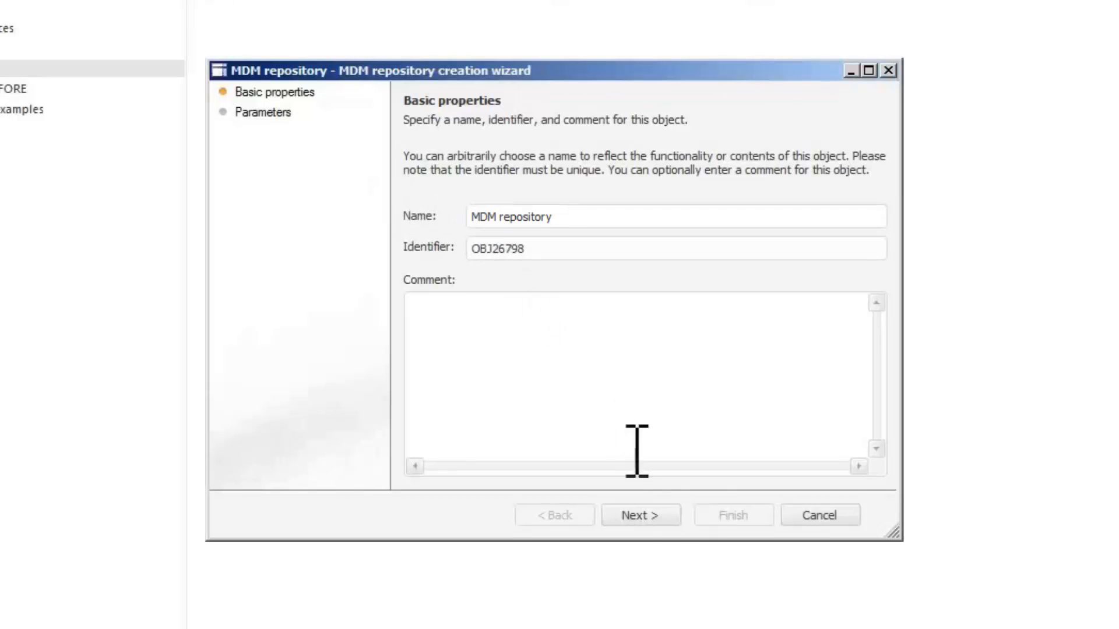
left_click(657, 515)
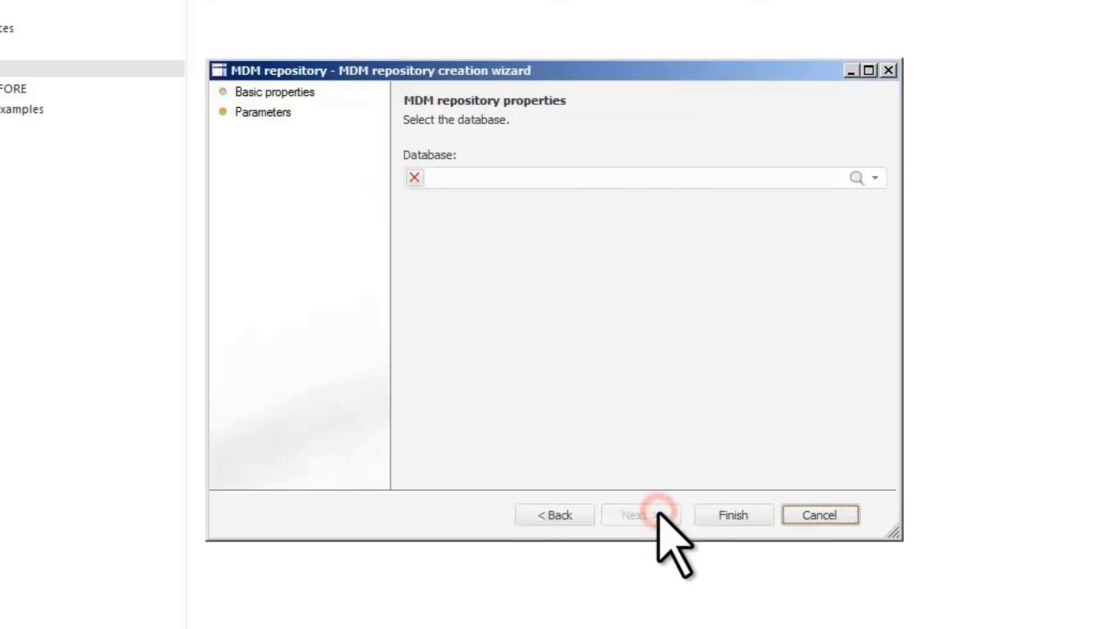
left_click(876, 177)
left_click(435, 223)
left_click(493, 263)
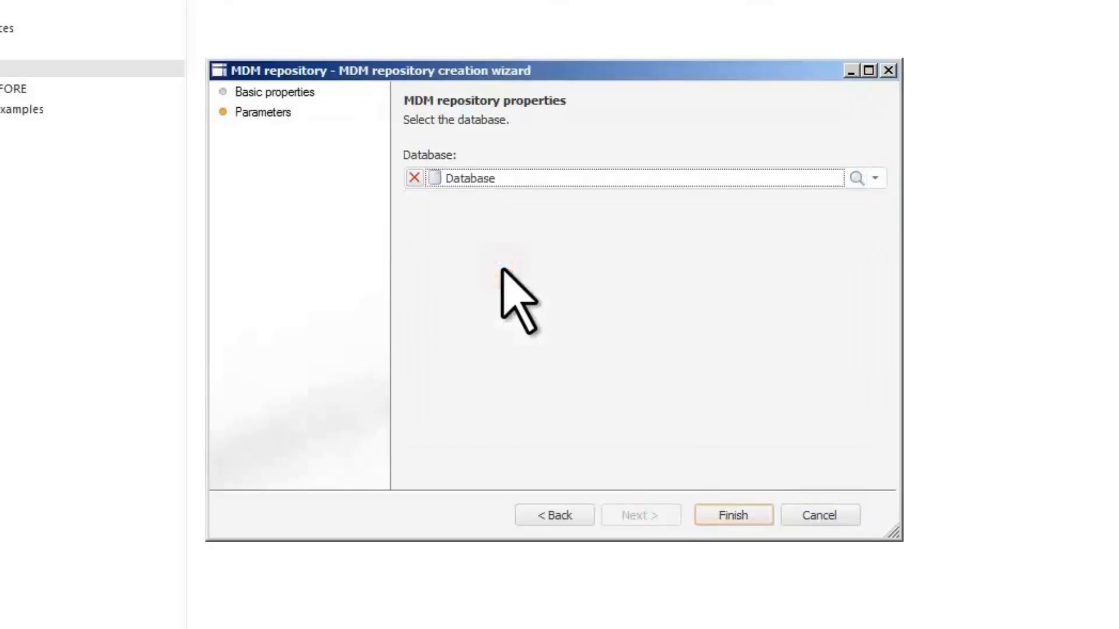
left_click(757, 517)
Open the new MDM repository and create a table MDM dictionary in it.
double_click(146, 329)
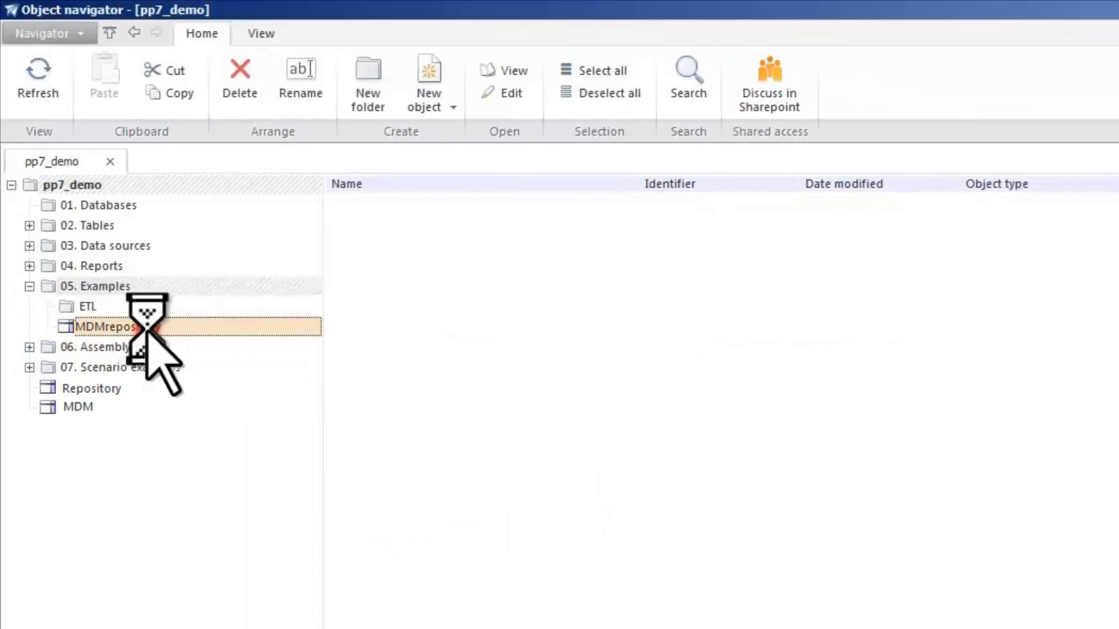
left_click(182, 32)
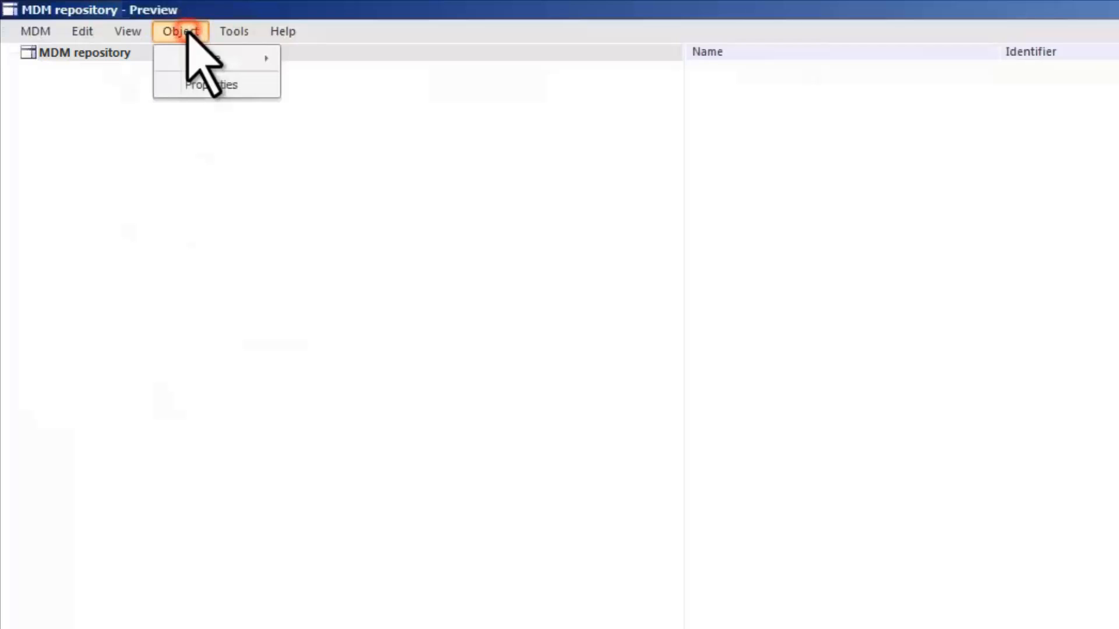
mouse_move(218, 64)
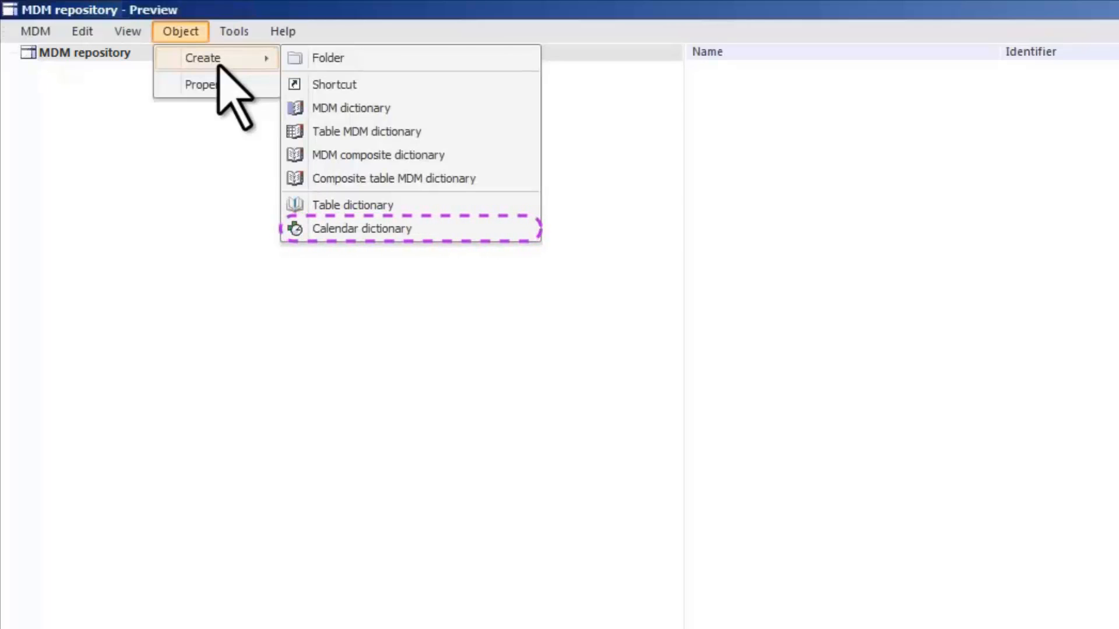
left_click(392, 140)
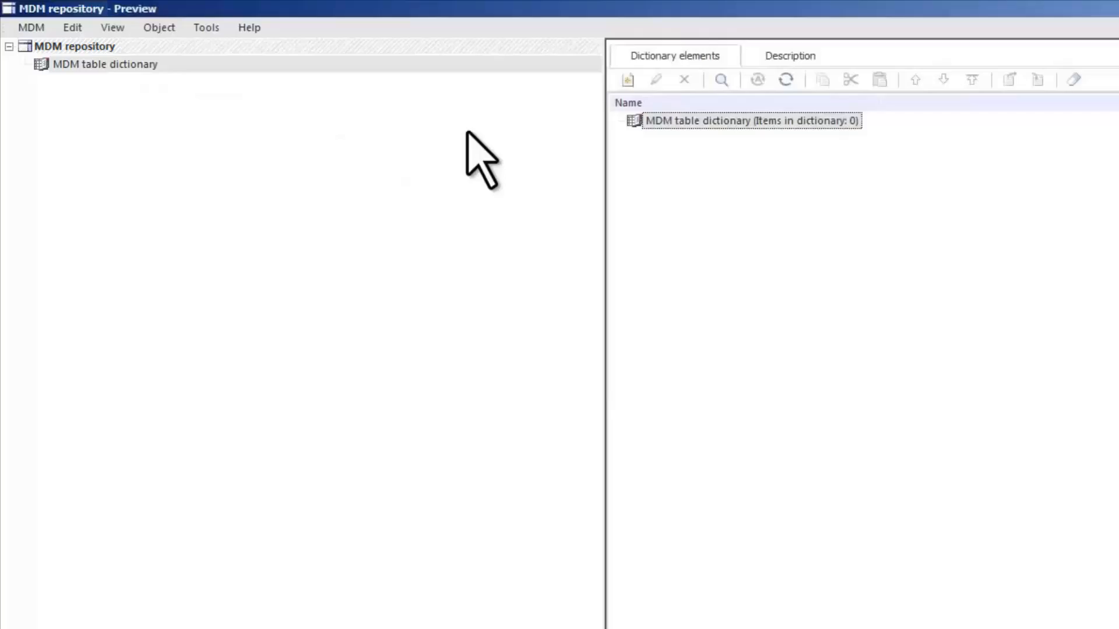
Rename the new table dictionary as Countries in its description and save it.
left_click(790, 56)
type("Countries")
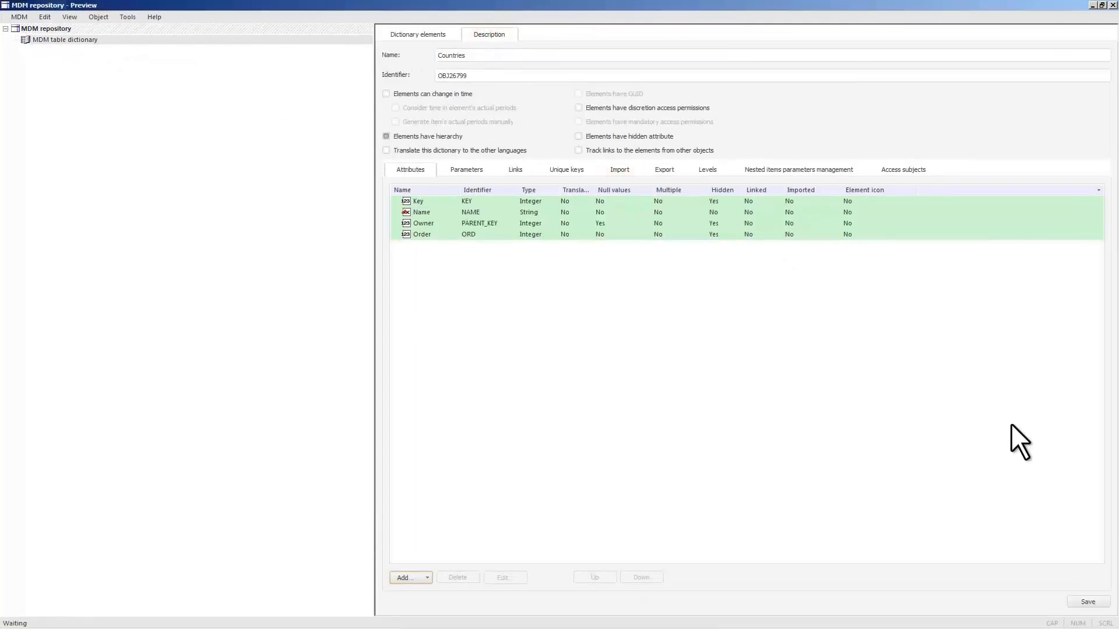
left_click(1101, 603)
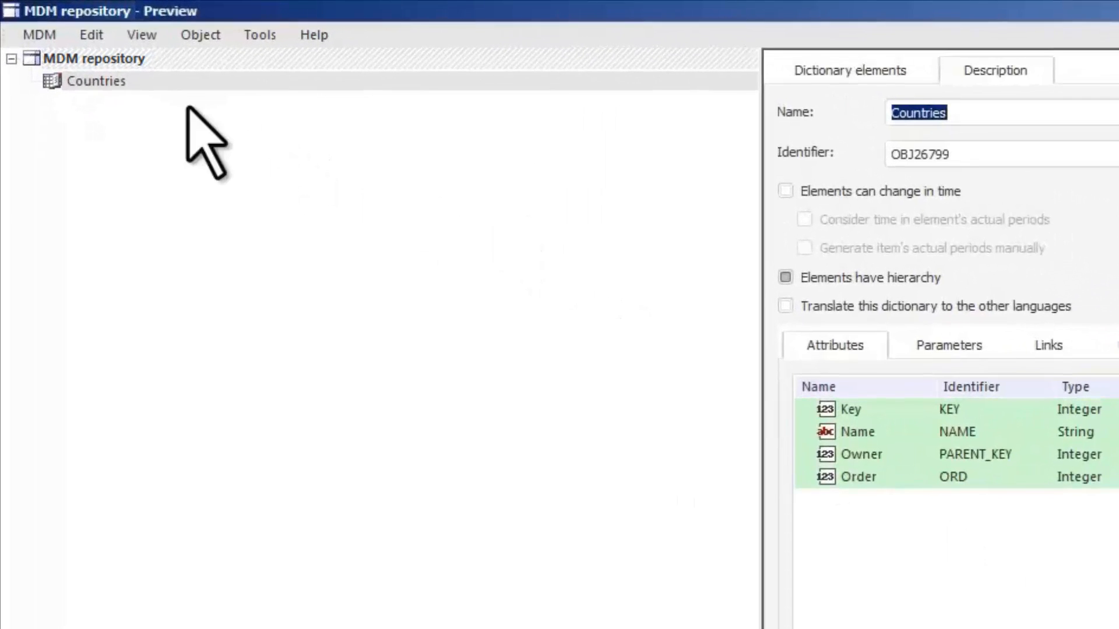
Open the new Countries dictionary for browsing and add a top-level element named World.
double_click(66, 41)
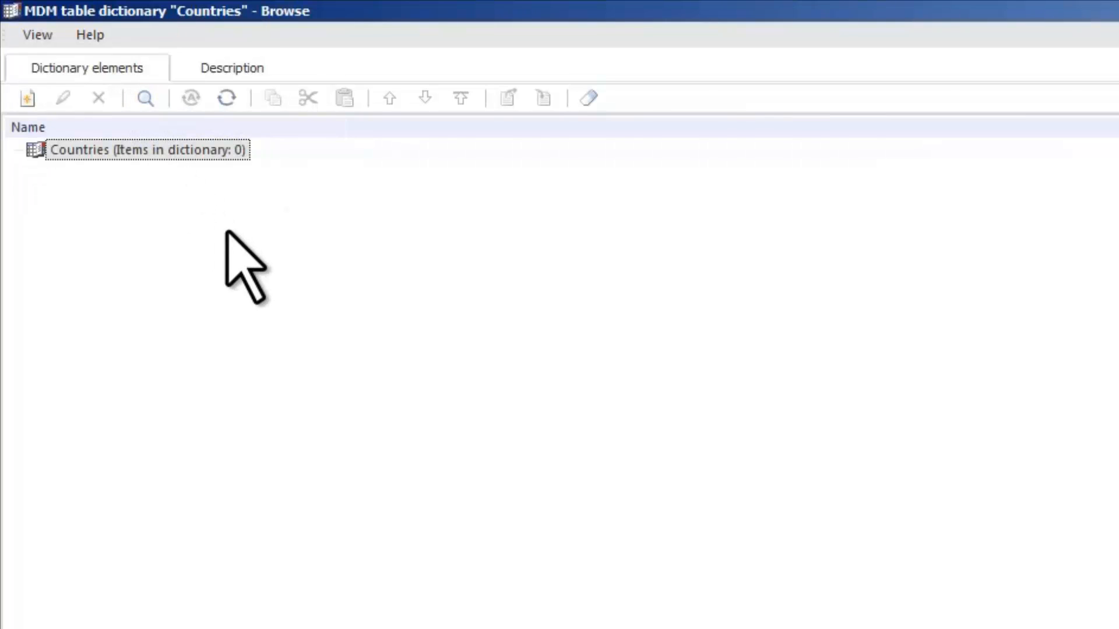
left_click(28, 96)
type("World")
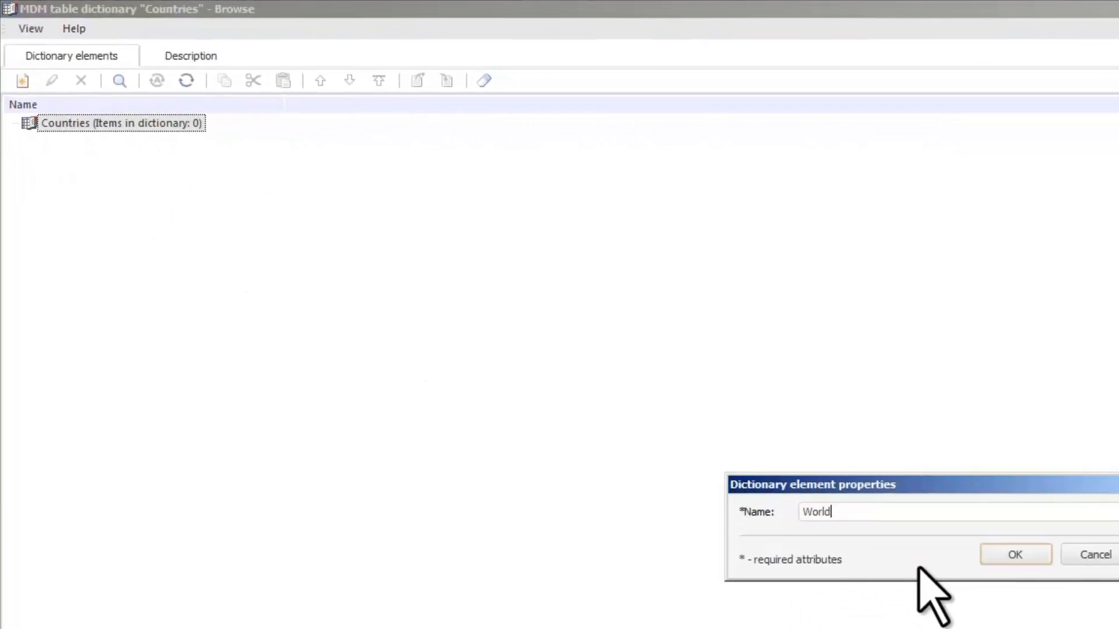
left_click(1017, 557)
Add the element South America under World, and add Argentina under South America.
left_click(22, 80)
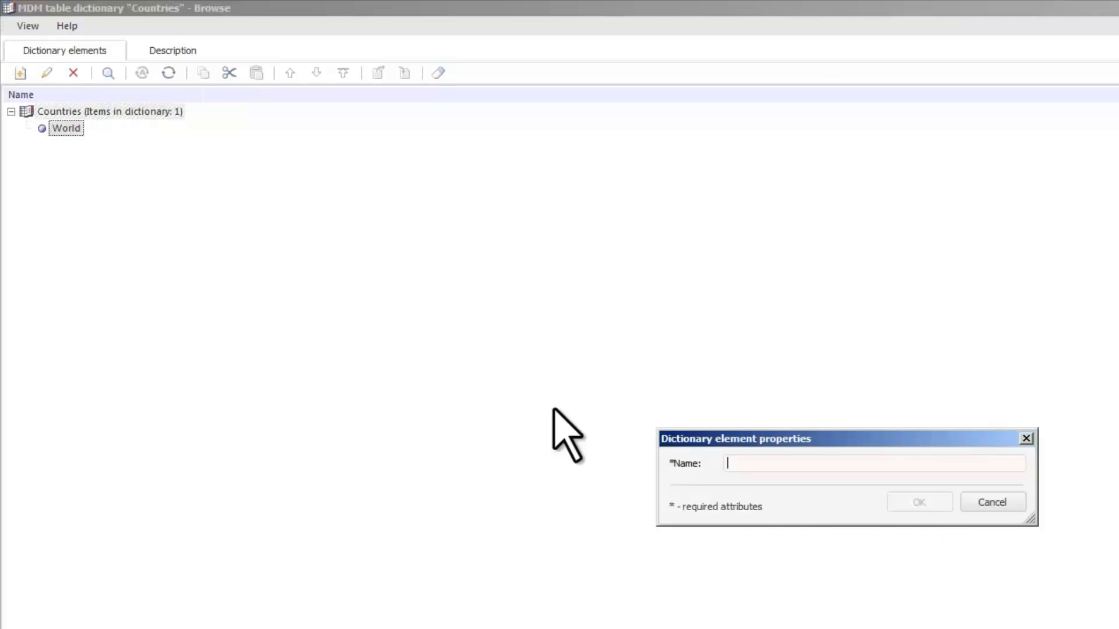
type("South America")
left_click(922, 505)
left_click(21, 73)
type("Argentina")
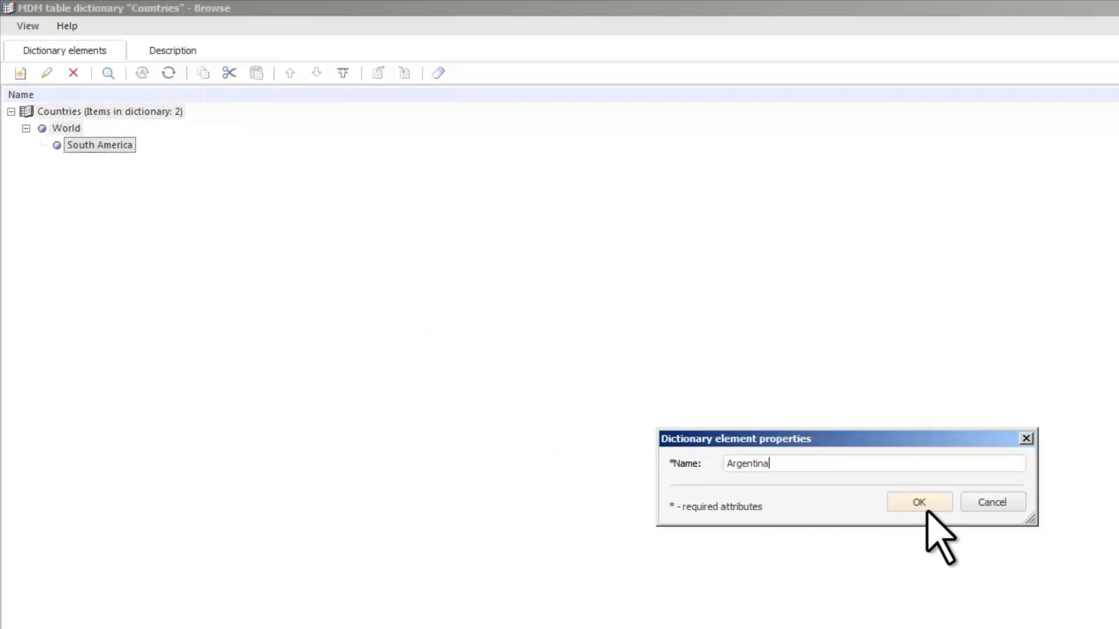
left_click(926, 508)
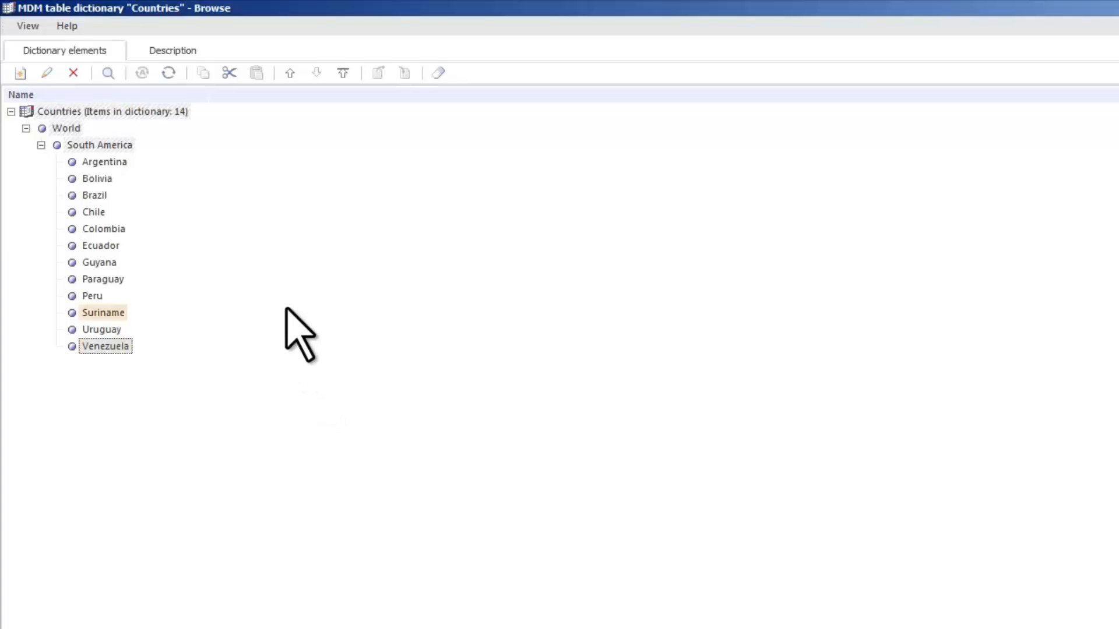
Enable translating the Countries dictionary to other languages and add Russian (Russia) to its selected languages.
left_click(193, 52)
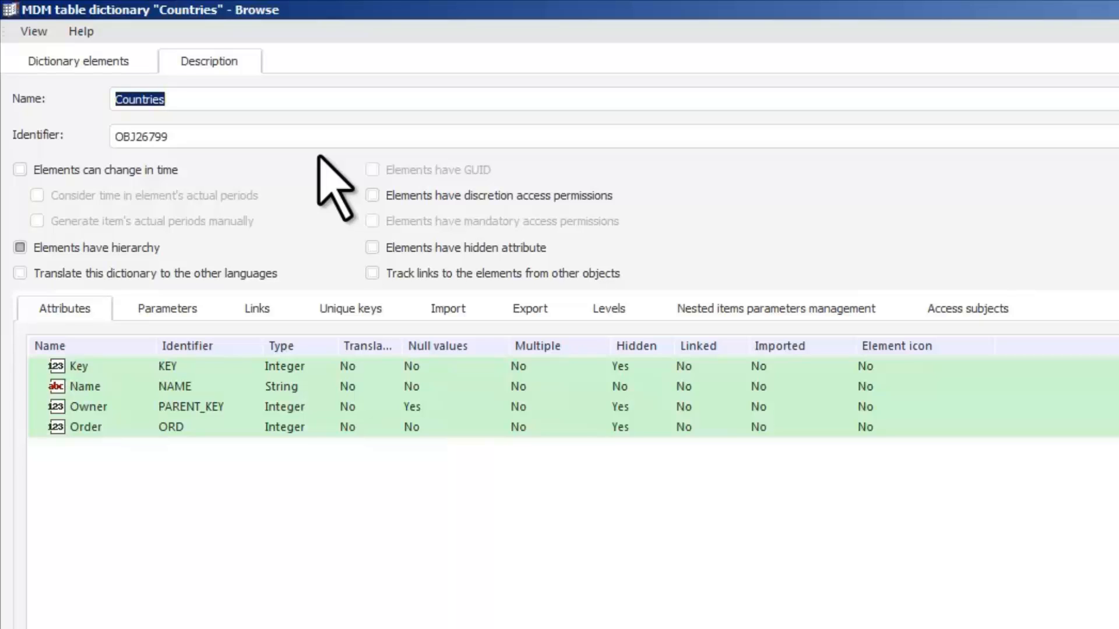
left_click(22, 274)
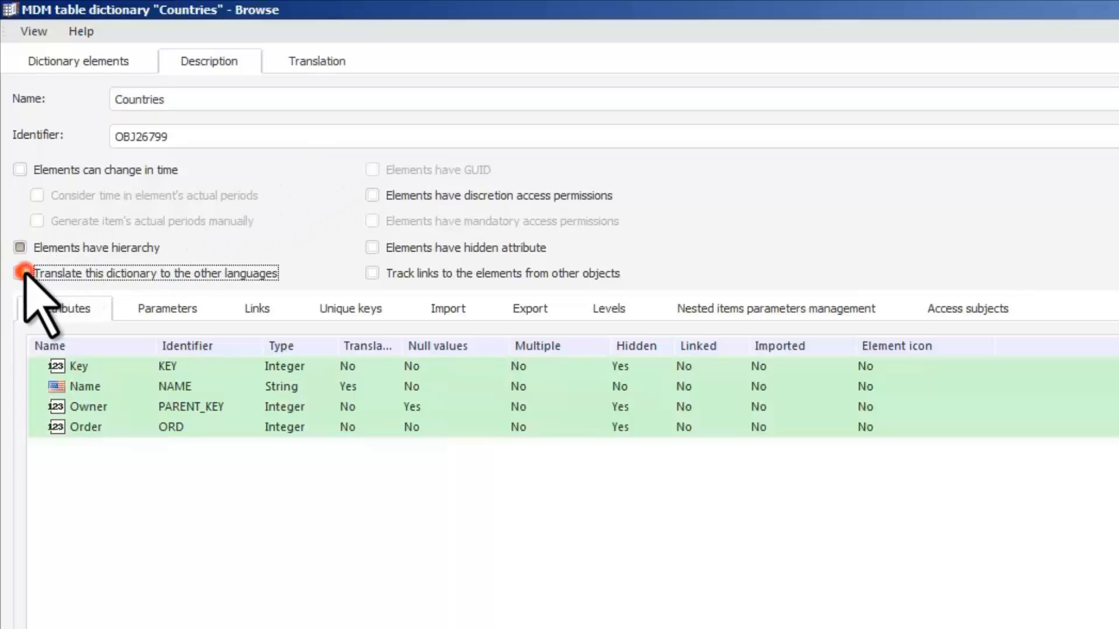
left_click(342, 66)
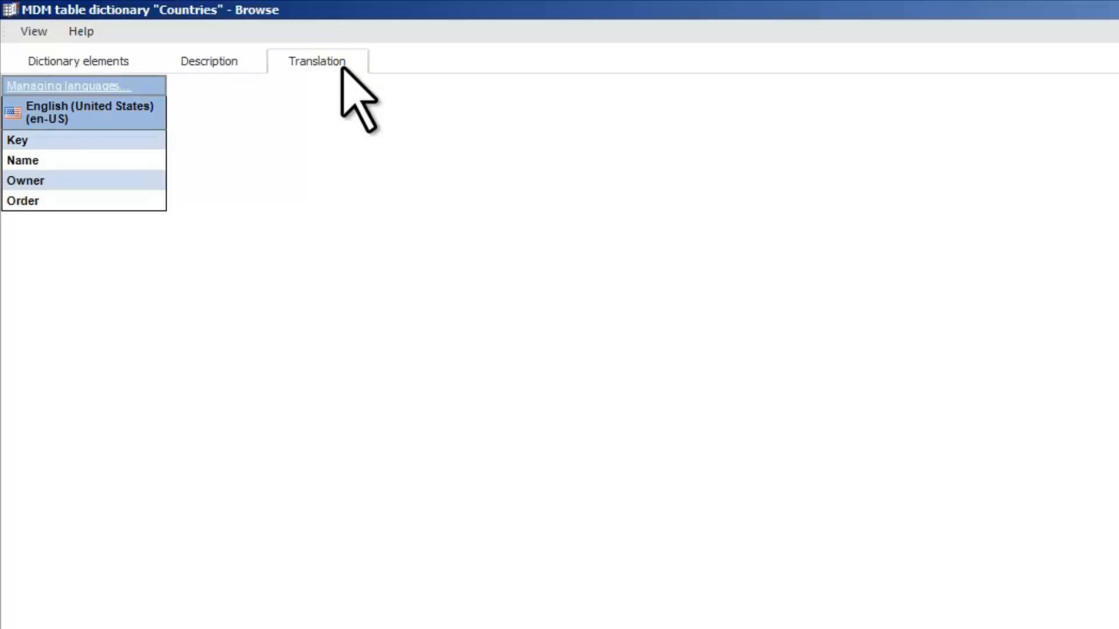
left_click(122, 86)
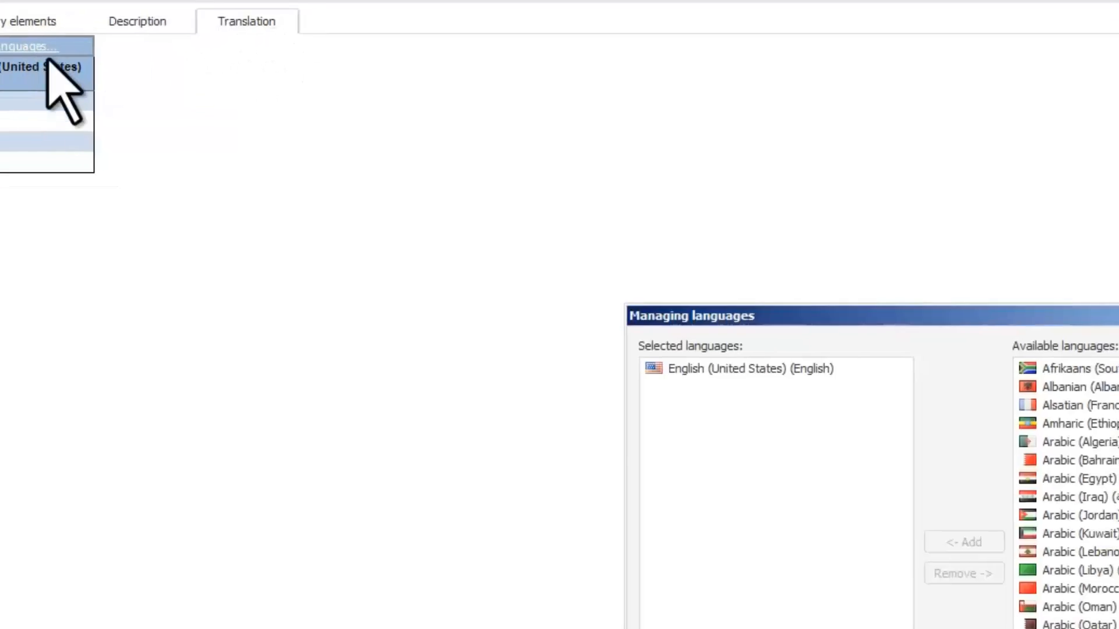
left_click_drag(885, 146, 886, 353)
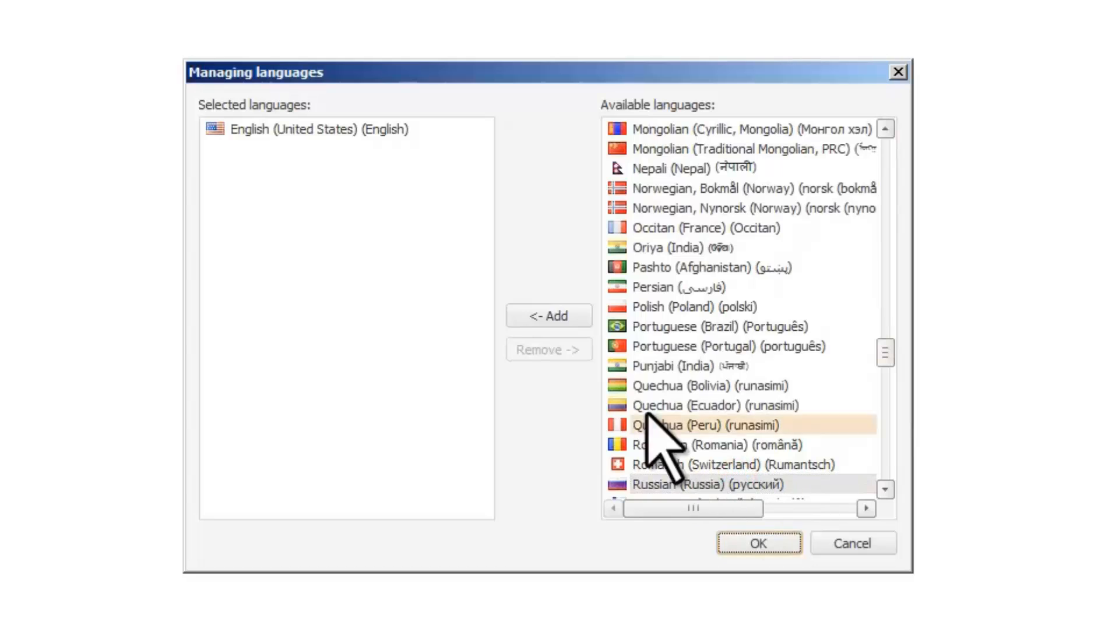
left_click(570, 316)
left_click(783, 545)
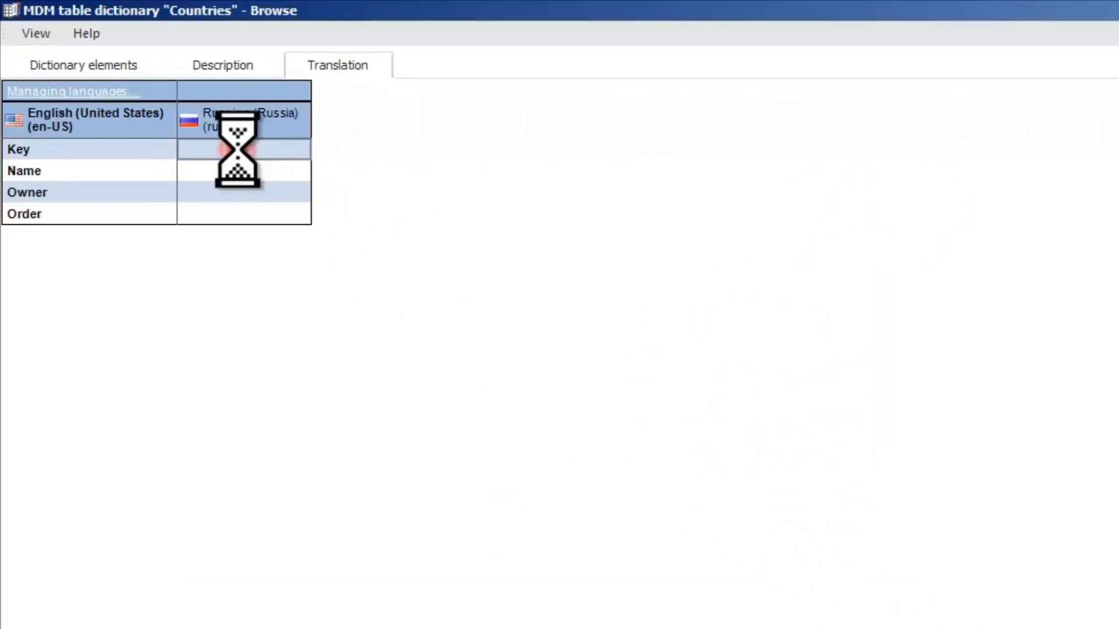
Enter the Russian translations Ключ, Наименование, Владелец and Порядок for the Key, Name, Owner and Order attributes.
left_click(236, 148)
type("Ключ")
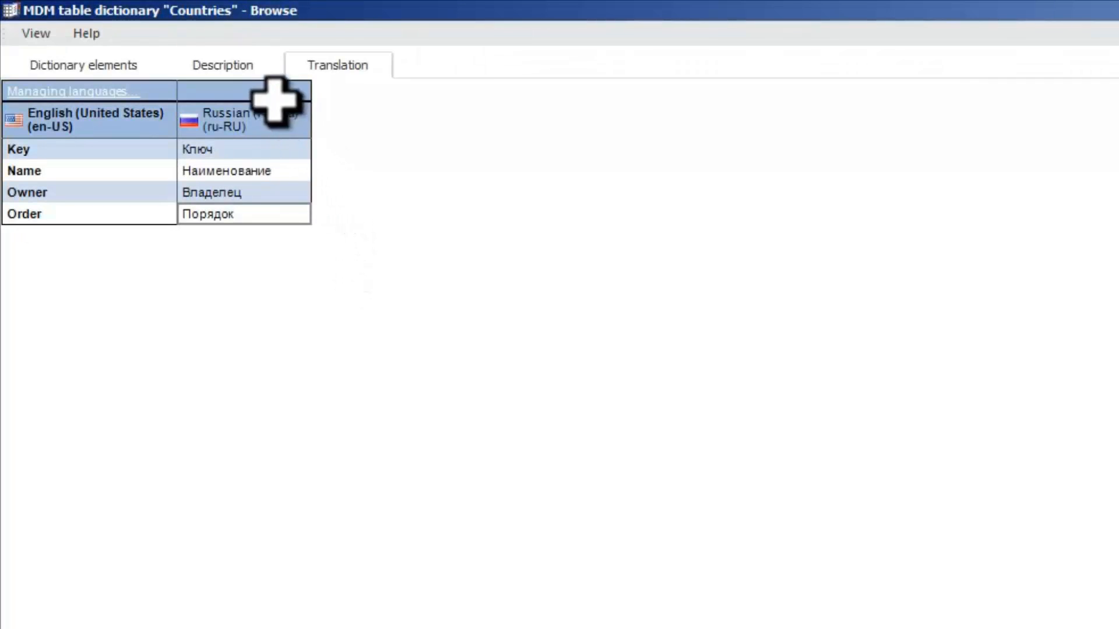
In the dictionary description, expand the Name attribute to show its Russian sub-attribute and widen the attribute name column.
left_click(249, 71)
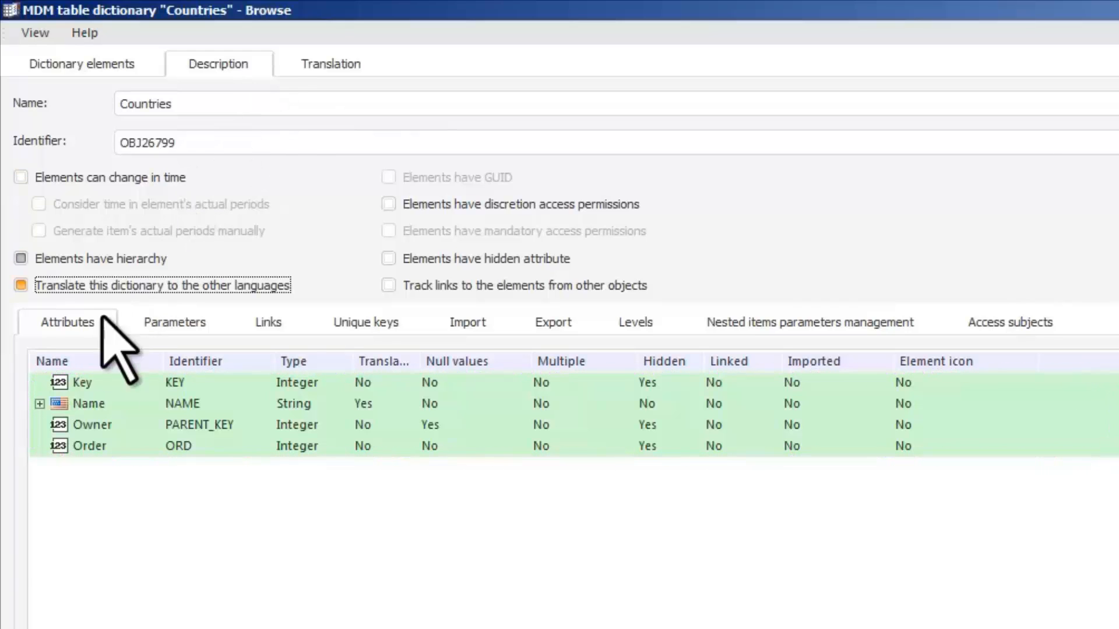
left_click(40, 403)
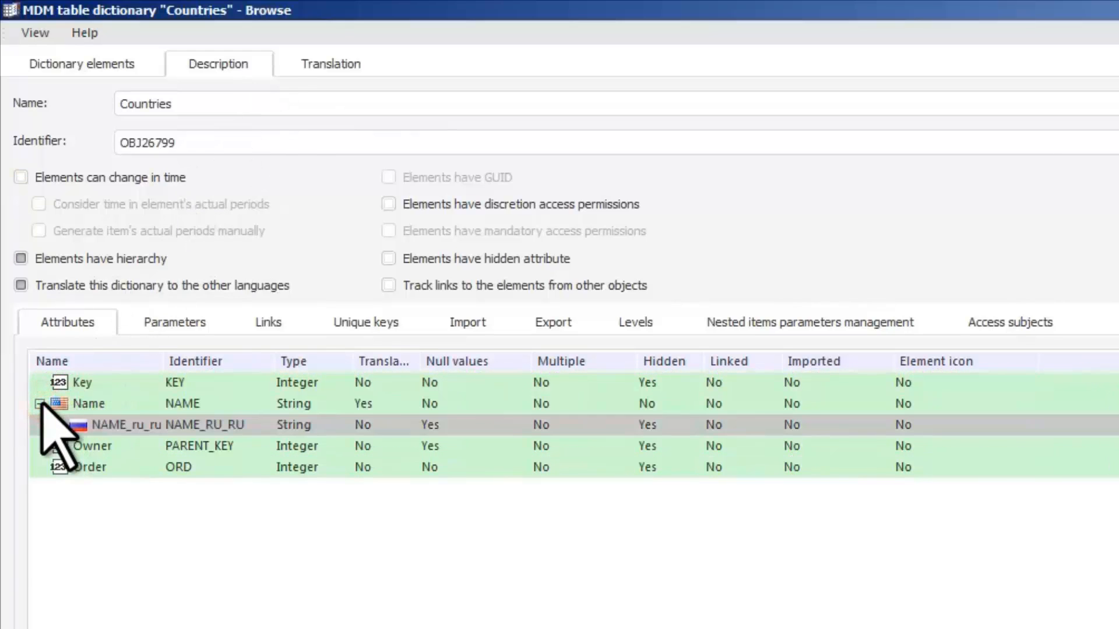
left_click_drag(170, 351, 262, 352)
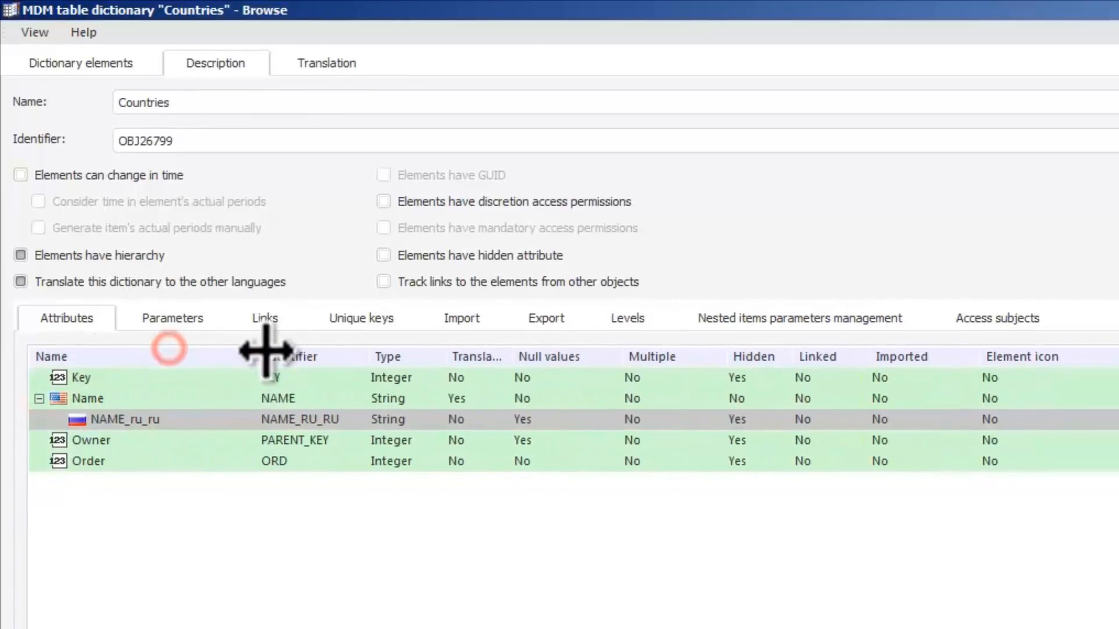
left_click(236, 424)
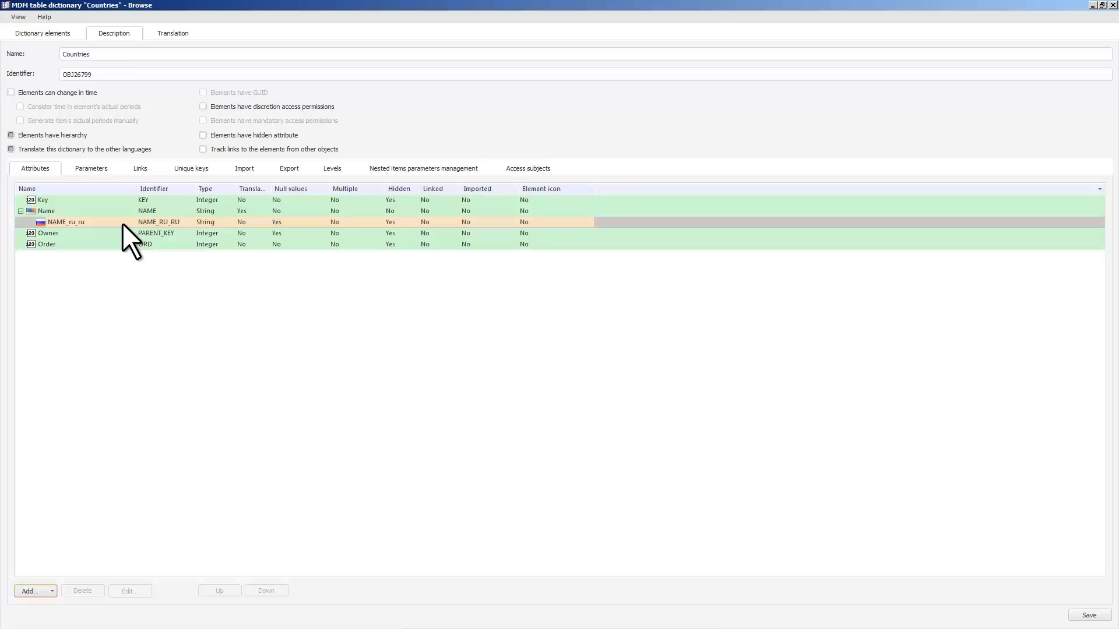
Add a String attribute named TerrID with identifier TERRID and enable translating its value to the other languages.
left_click(47, 593)
left_click(83, 608)
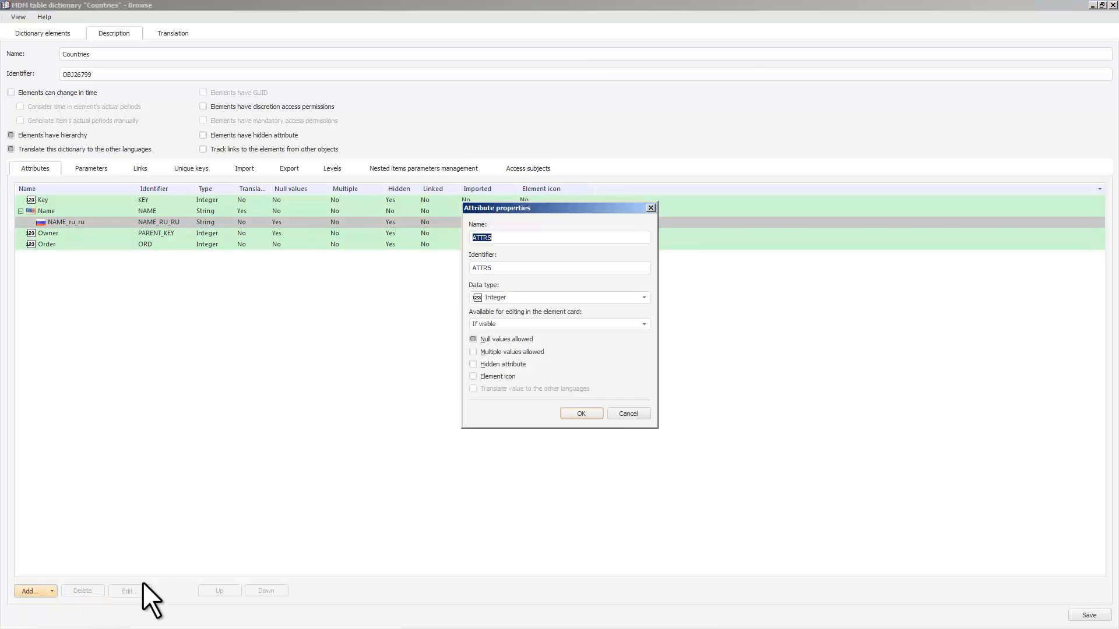
type("TerrID")
key("Tab")
type("TERRID")
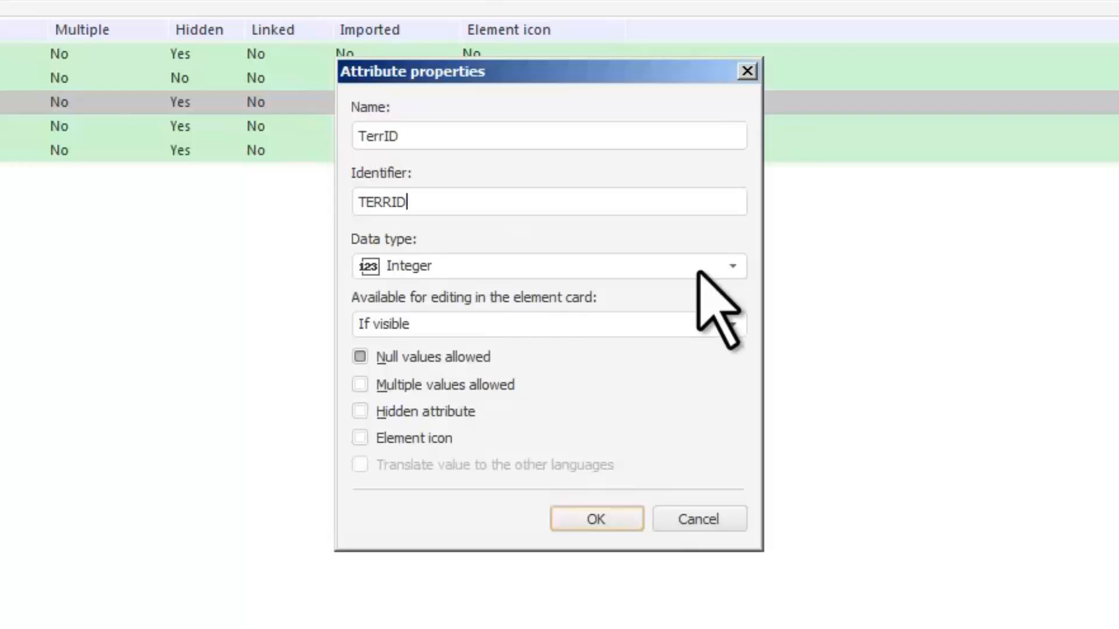
left_click(733, 266)
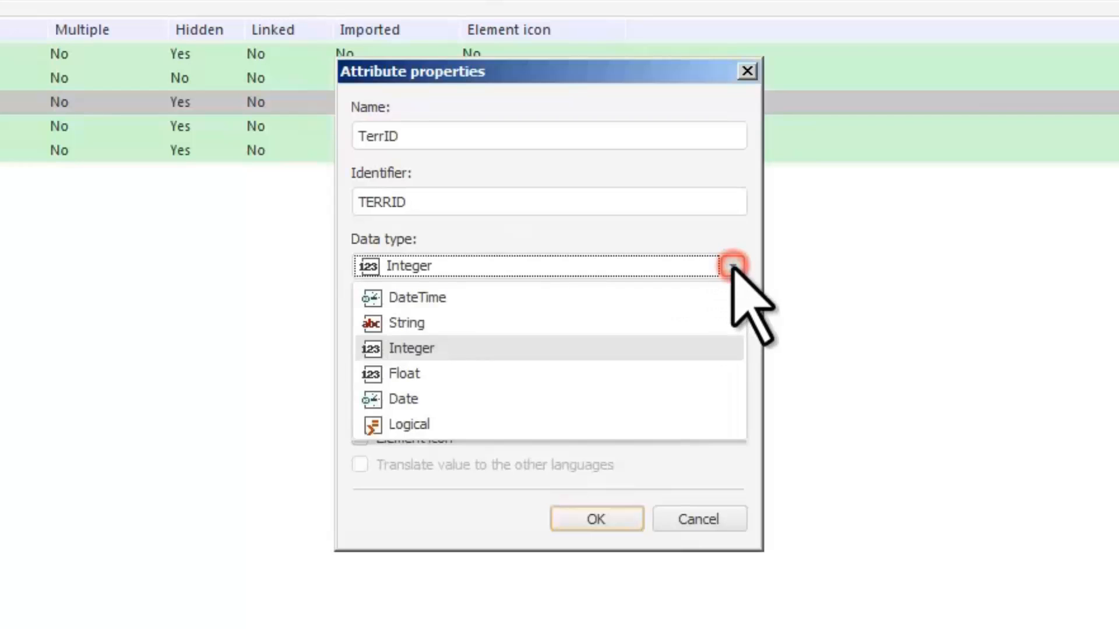
left_click(705, 322)
left_click(360, 465)
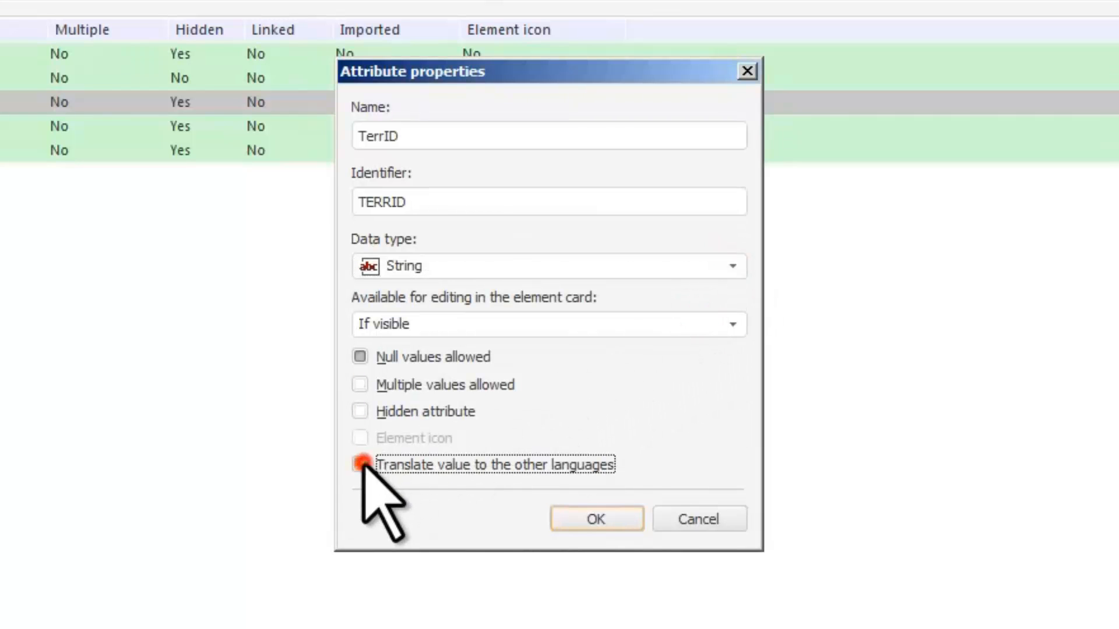
left_click(617, 521)
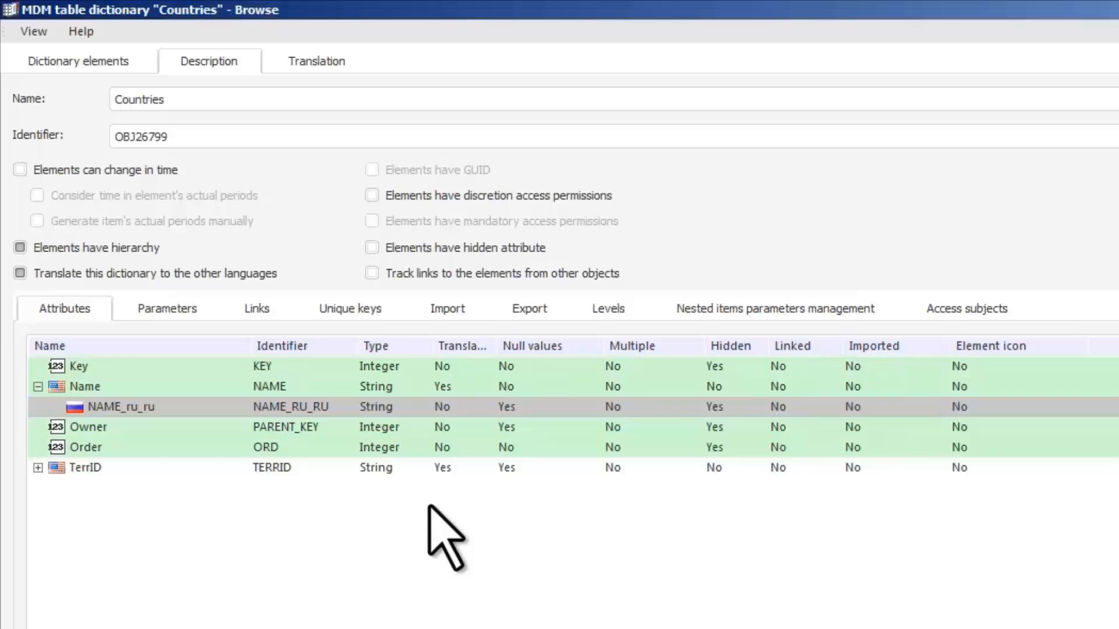
left_click(360, 467)
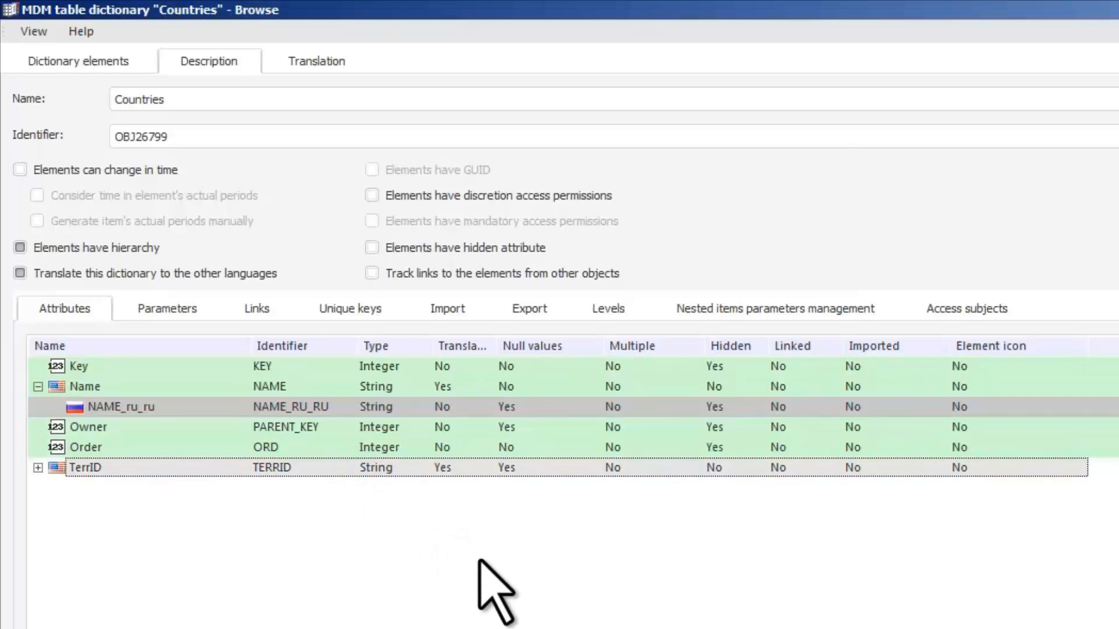
Review the dictionary's settings for parameters, links, unique keys, import, export, levels, nested item parameters and access subjects.
left_click(197, 310)
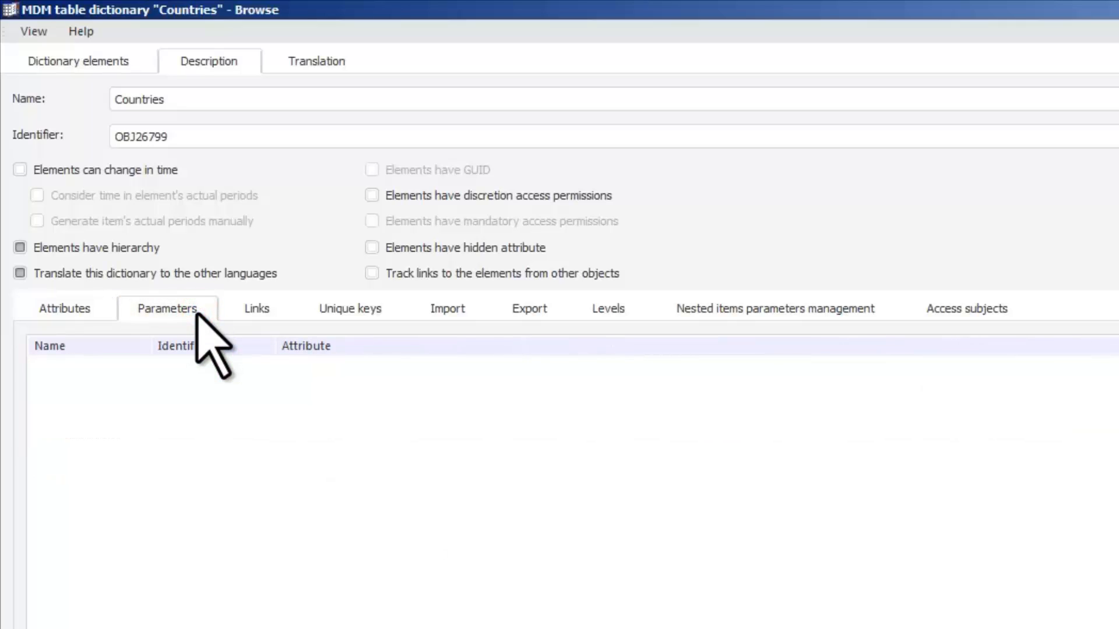
left_click(276, 314)
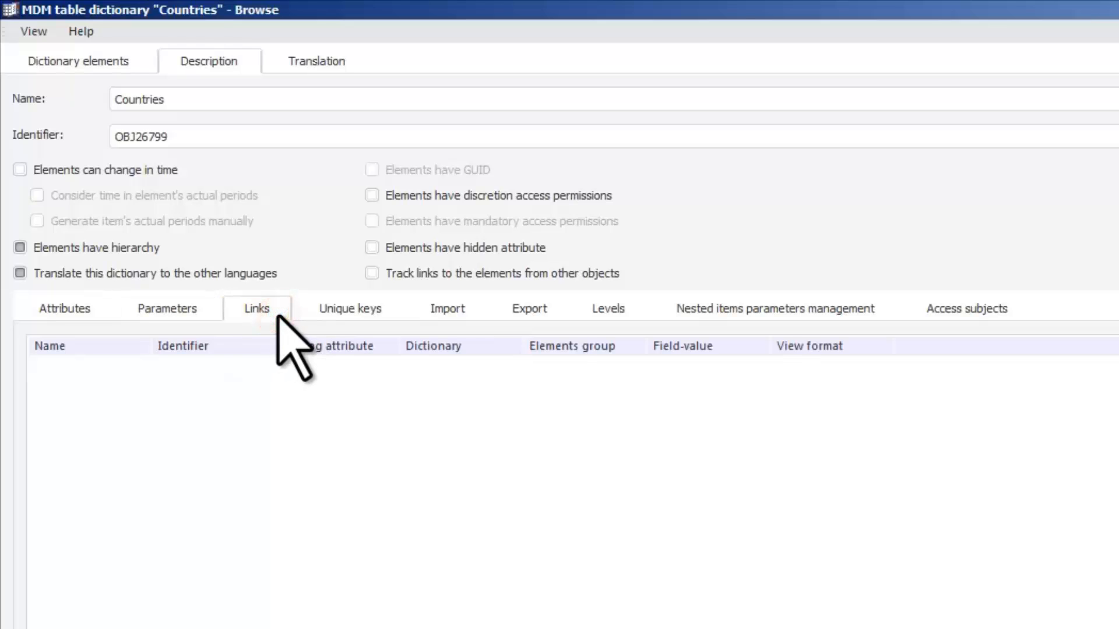
left_click(384, 315)
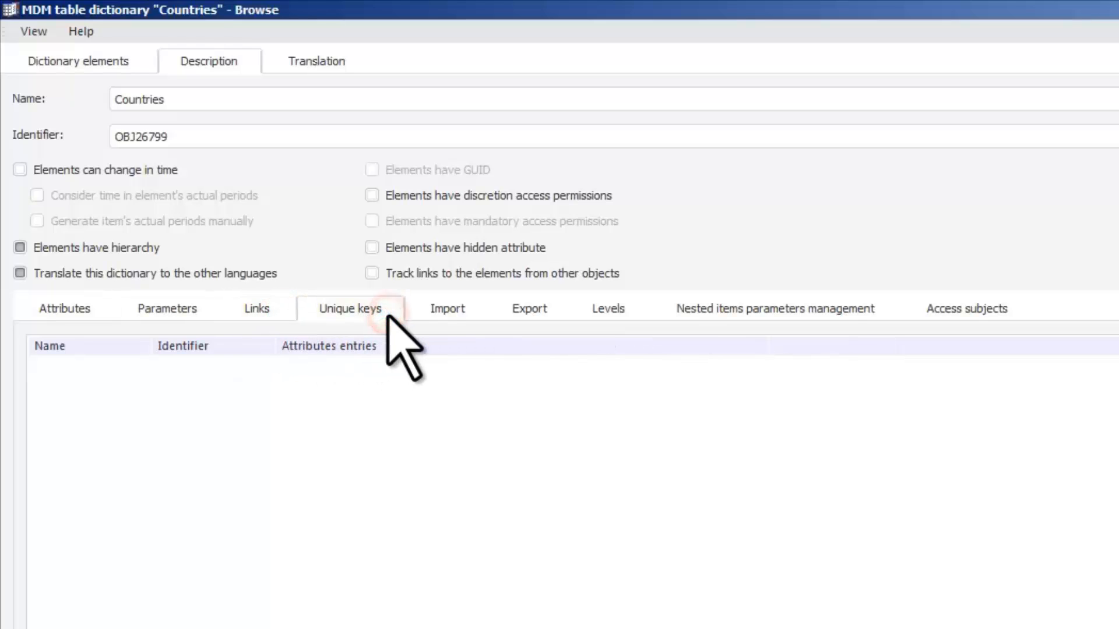
left_click(462, 314)
left_click(555, 310)
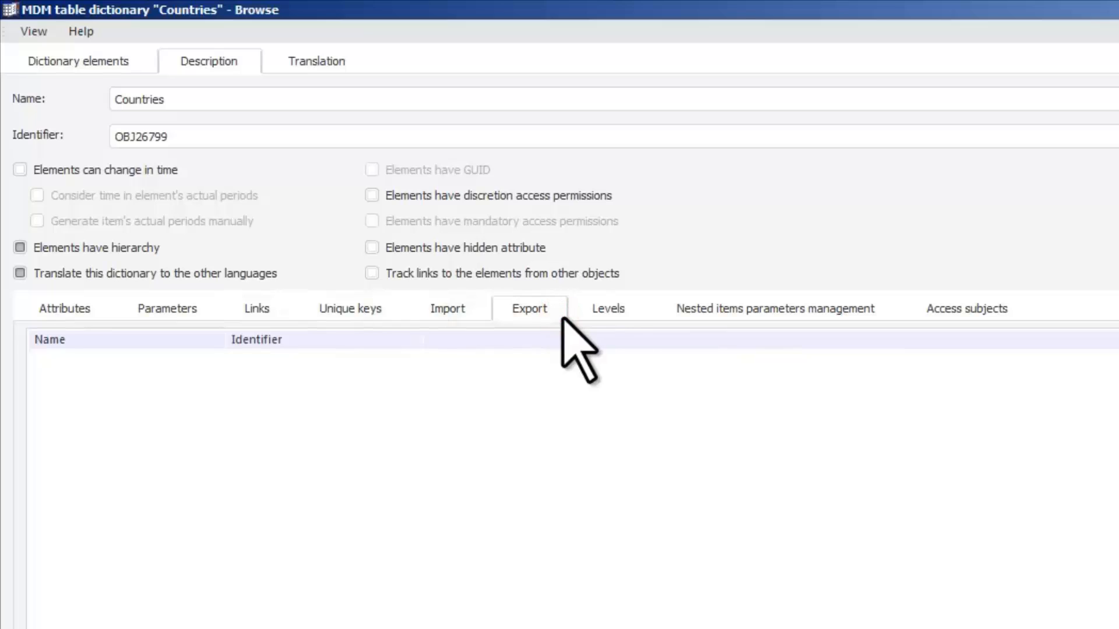
left_click(625, 318)
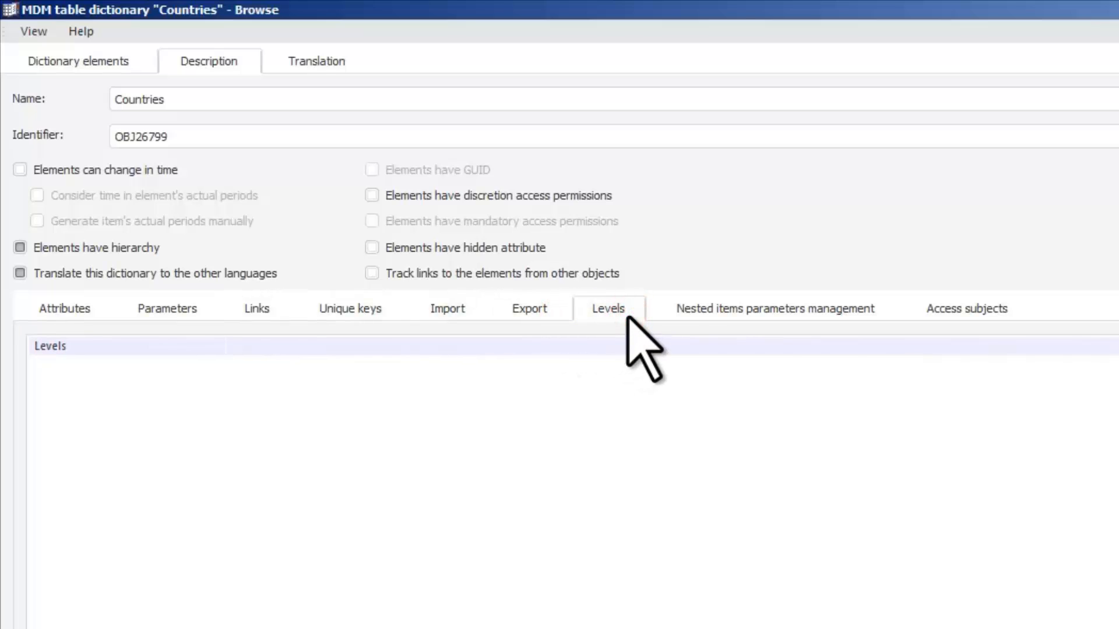
left_click(865, 317)
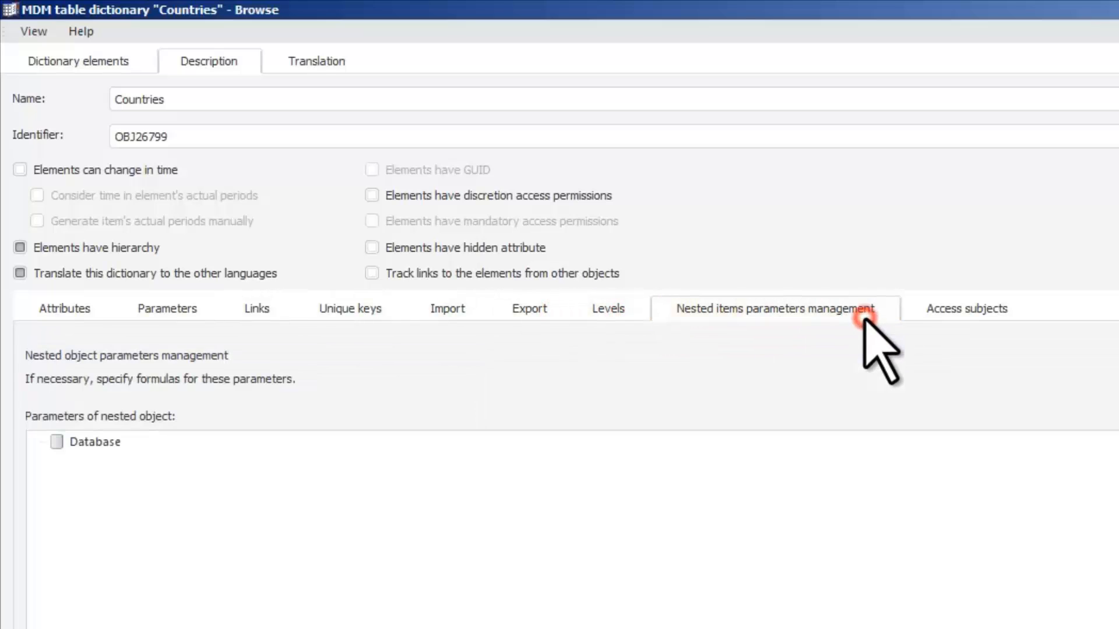
left_click(958, 320)
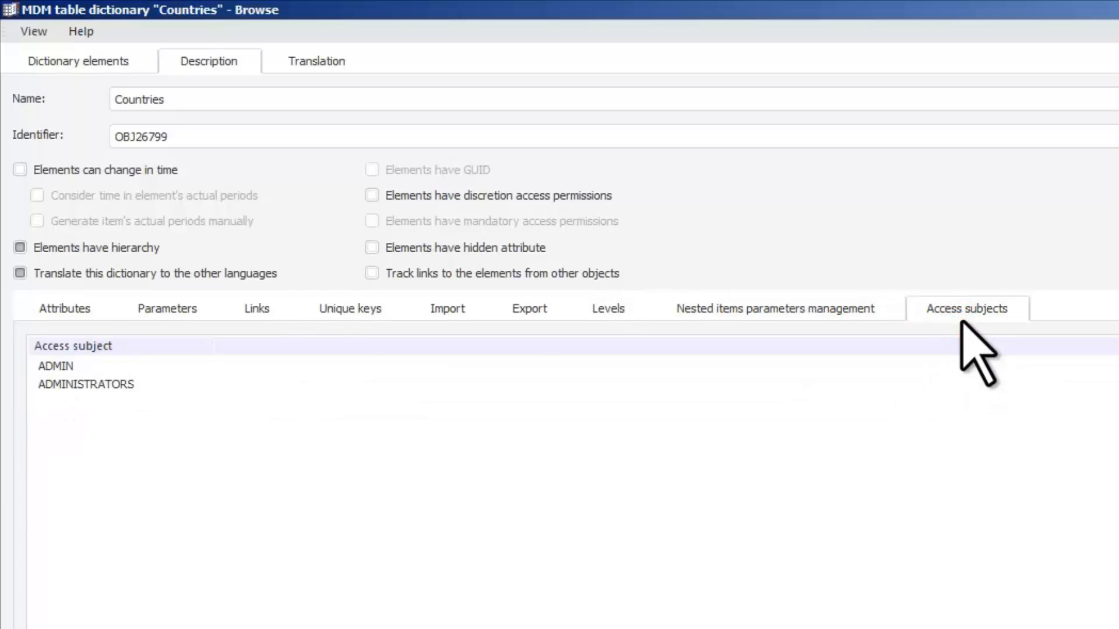
Try the option that lets elements change in time, checking its effect on the attributes and parameters.
left_click(103, 315)
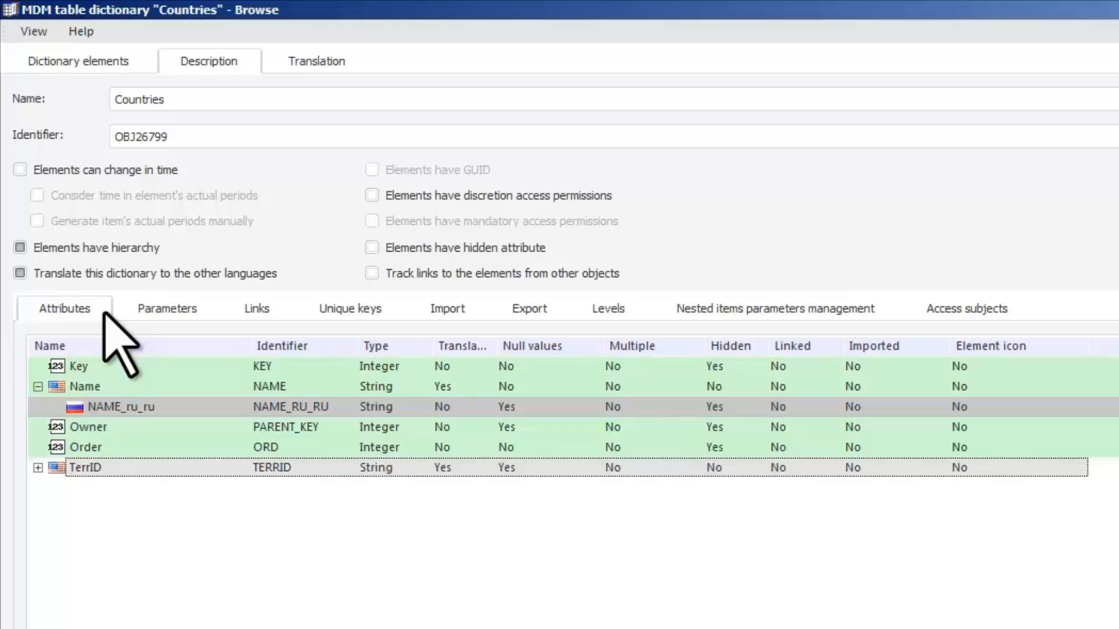
left_click(19, 170)
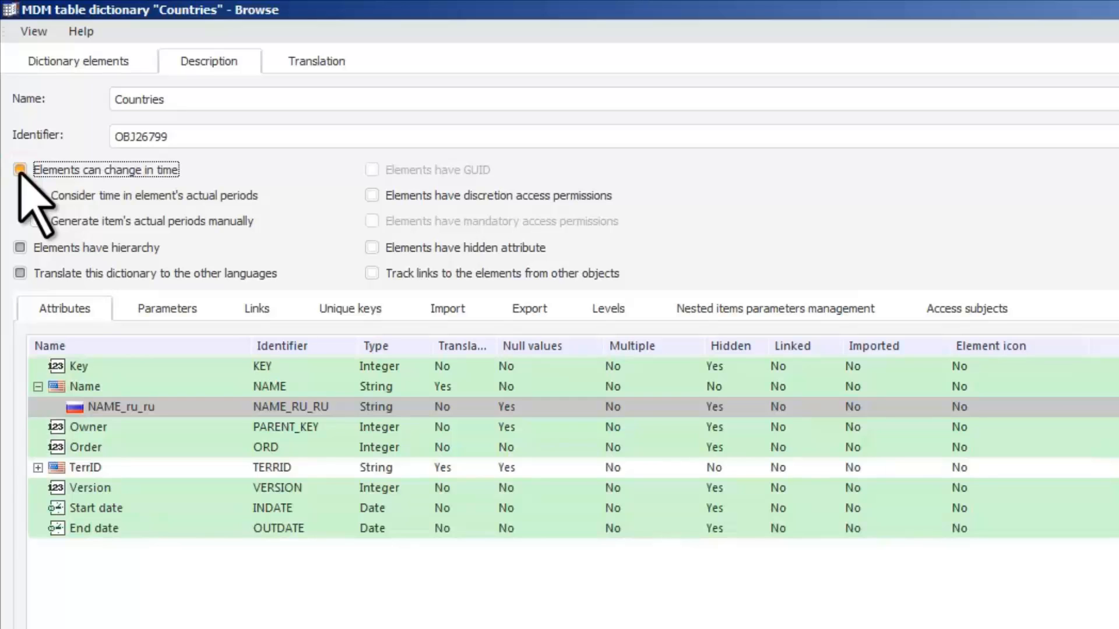
left_click(196, 310)
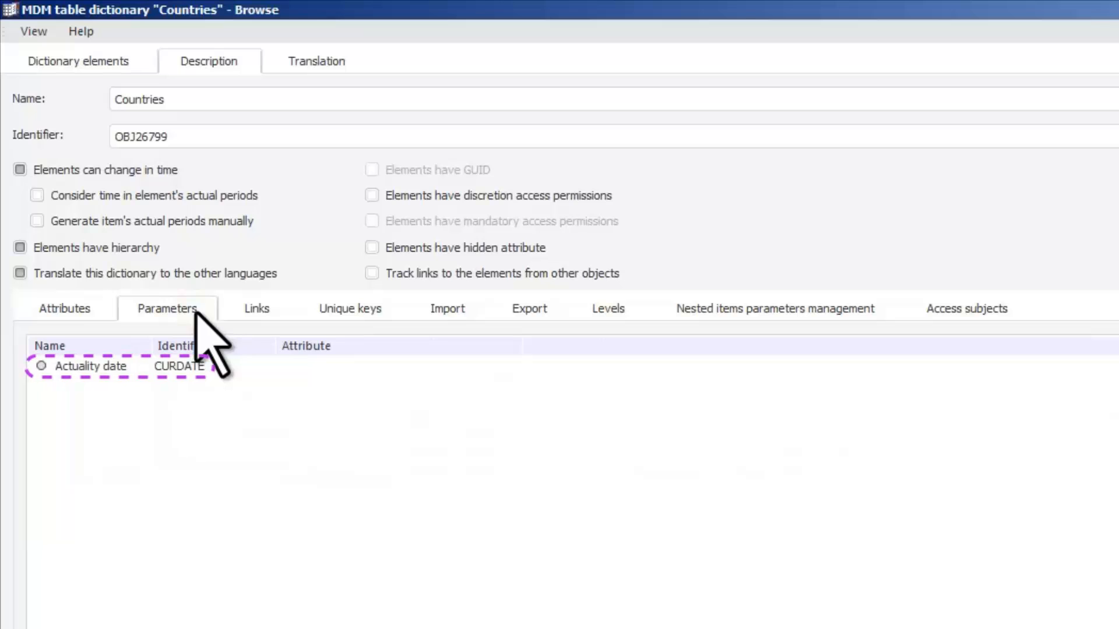
left_click(89, 308)
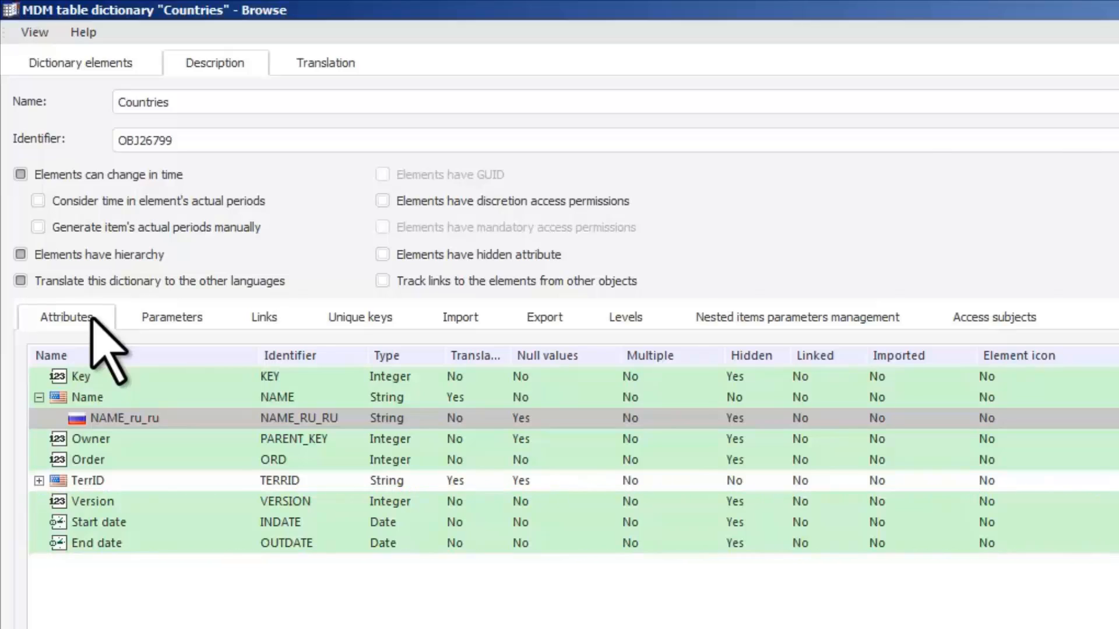
left_click(22, 174)
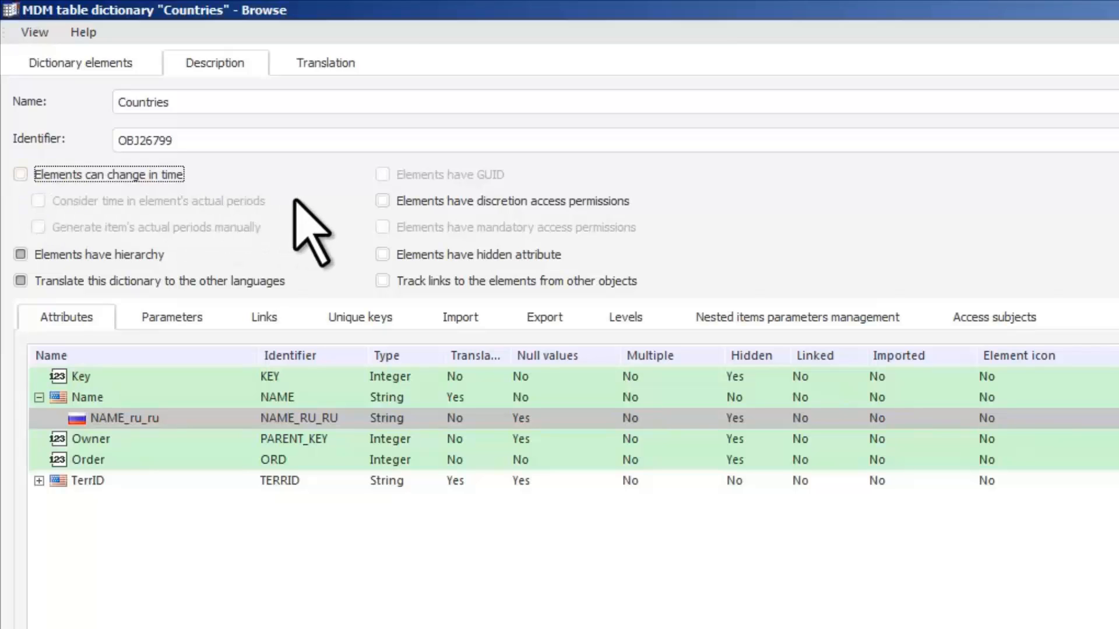
Try the option giving elements discretion access permissions, checking the attributes and the access subjects.
left_click(385, 201)
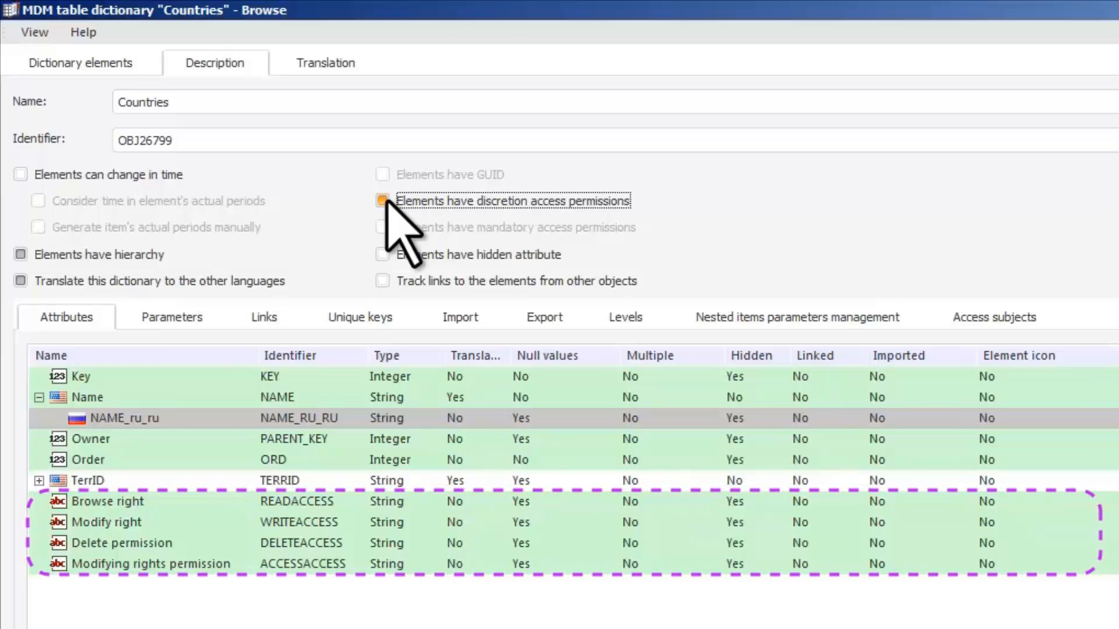
left_click(986, 318)
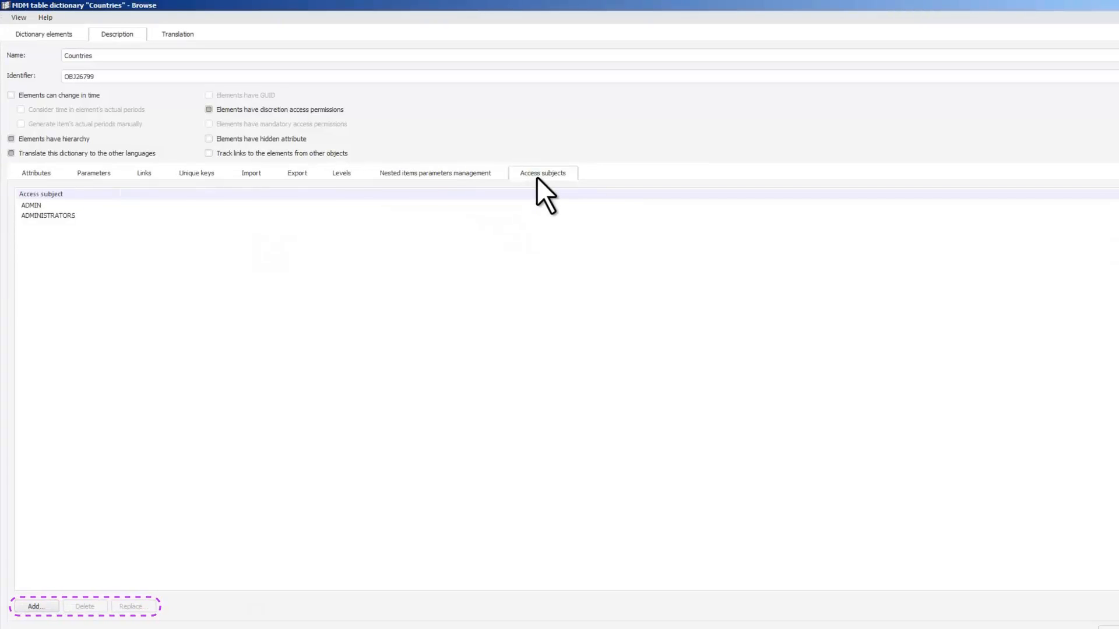
left_click(54, 175)
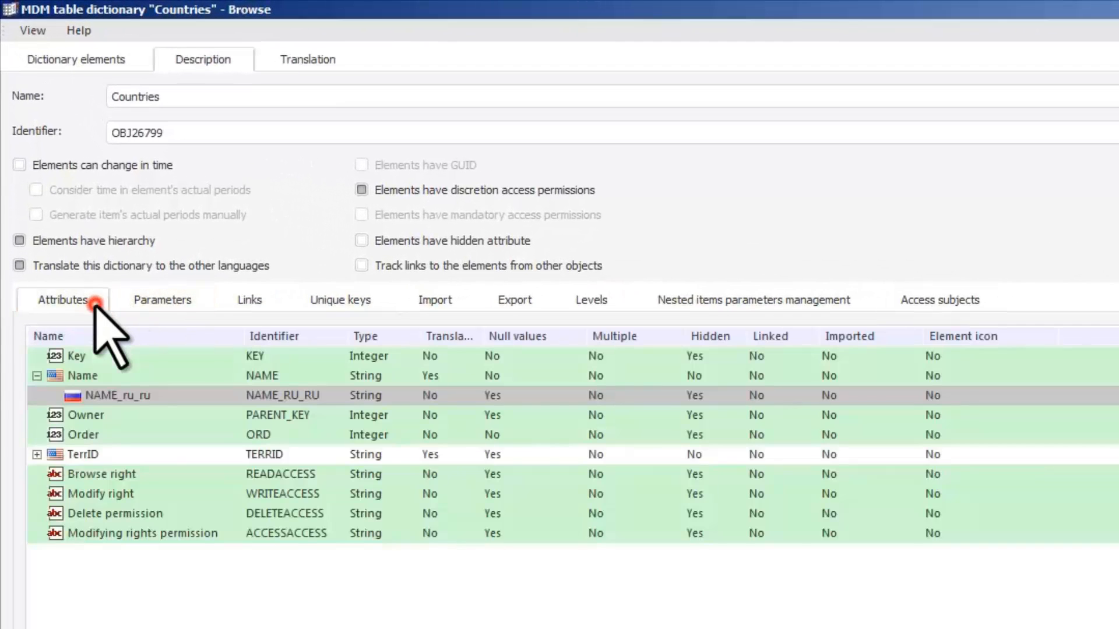
left_click(362, 189)
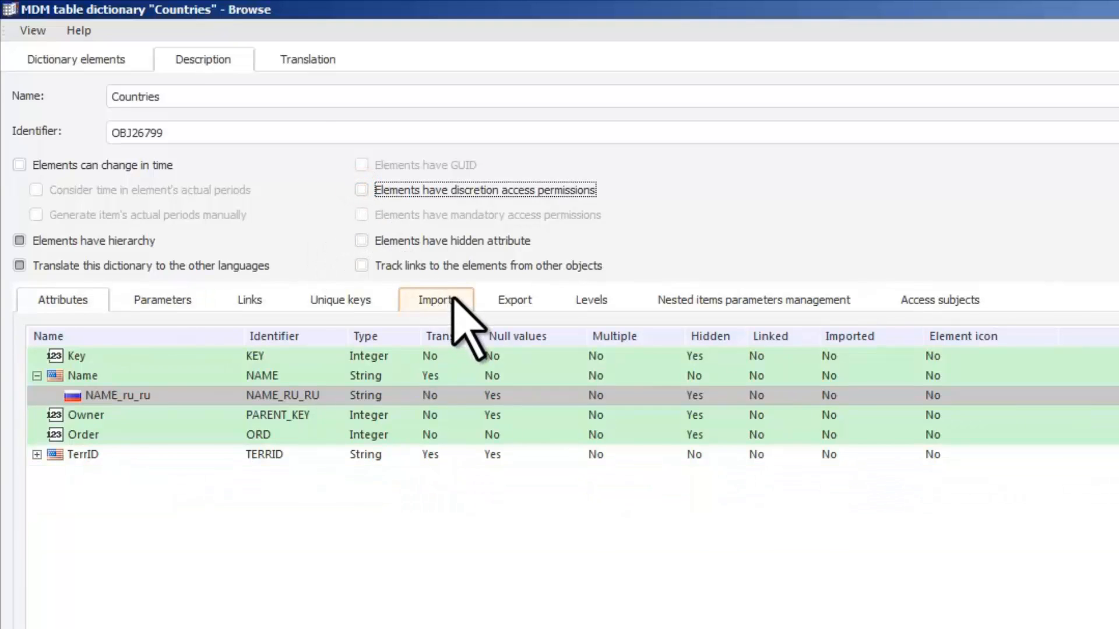
Add an import schema to the Countries dictionary with the table Countries(T_COUNTRIES) as its source.
left_click(455, 299)
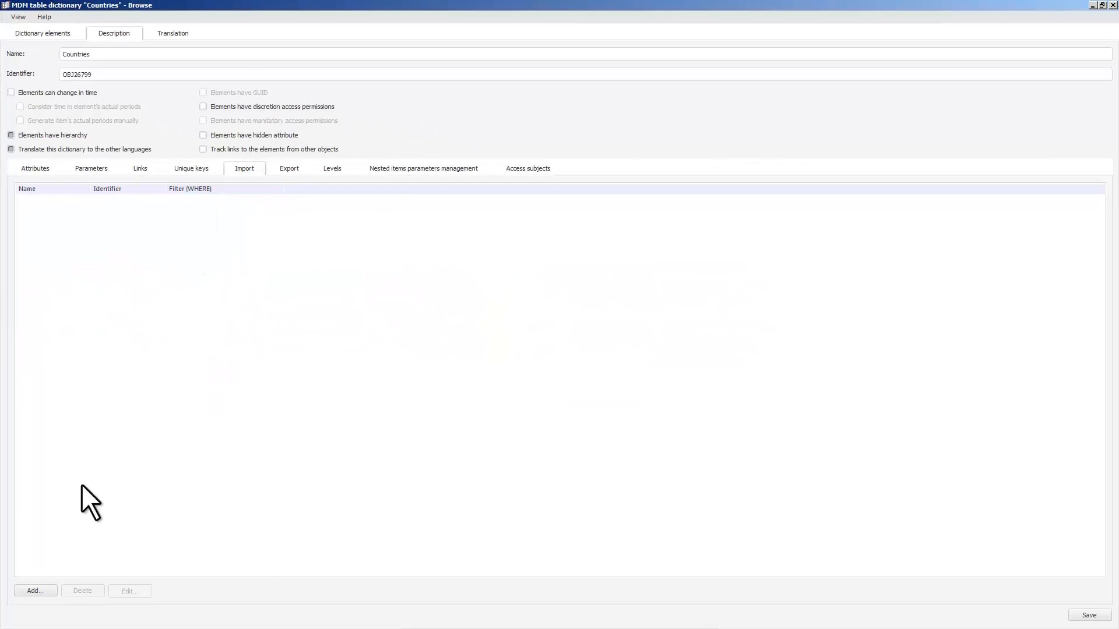
left_click(50, 589)
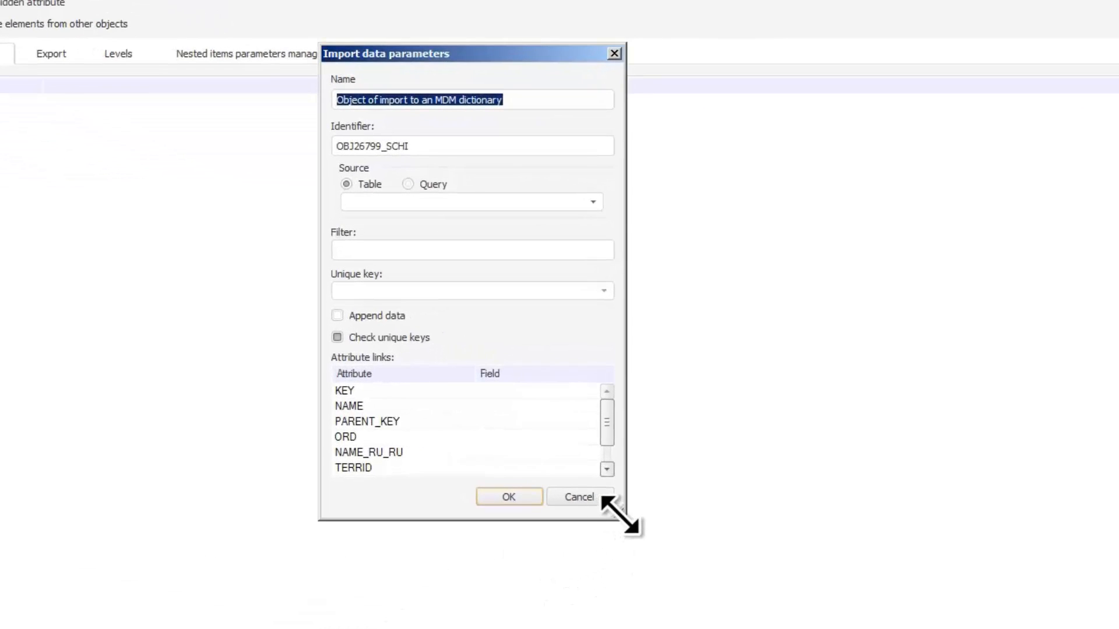
mouse_move(619, 516)
left_mouse_down()
mouse_move(721, 571)
mouse_move(722, 583)
left_mouse_up()
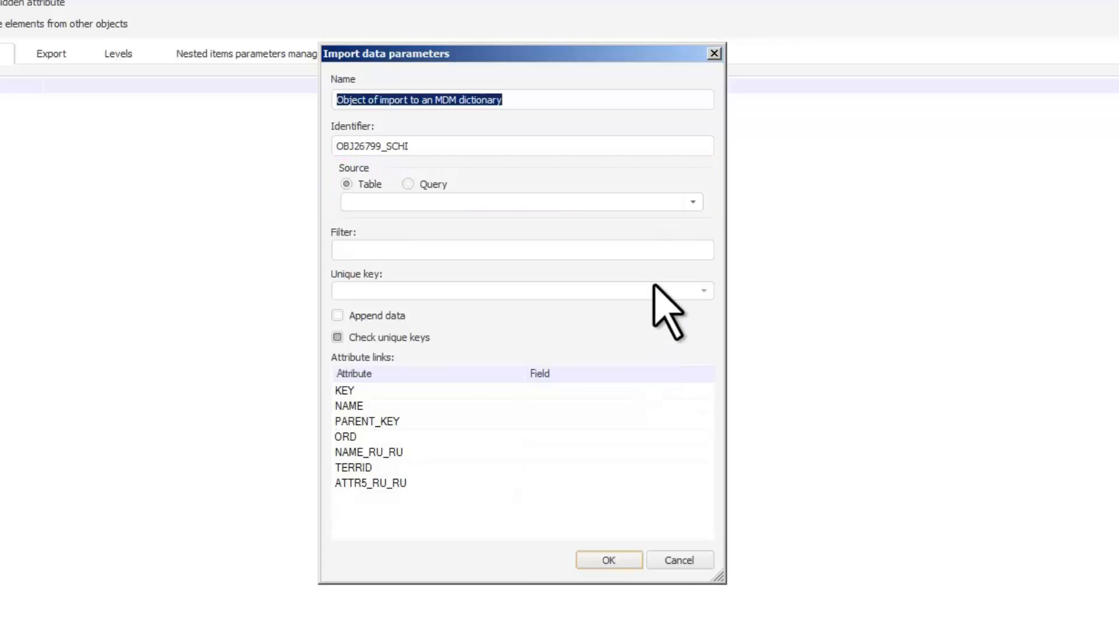
left_click(693, 201)
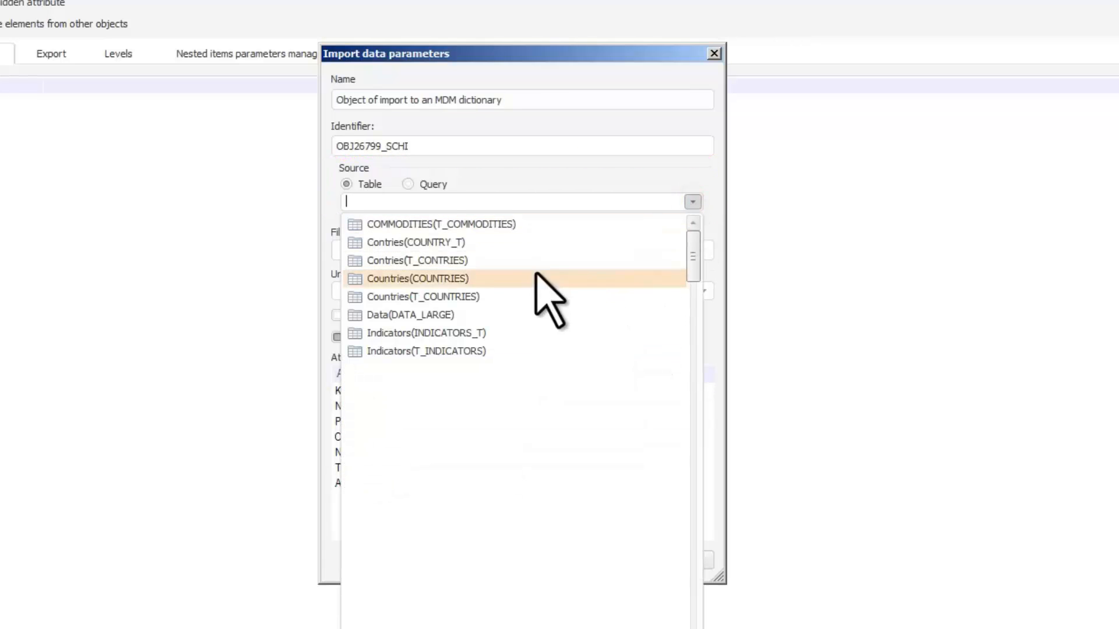
left_click(475, 297)
Link the attributes KEY, NAME, PARENT_KEY and ORD to the source fields ID, NAME, PARENT and ORDERS.
left_click(704, 391)
left_click(693, 407)
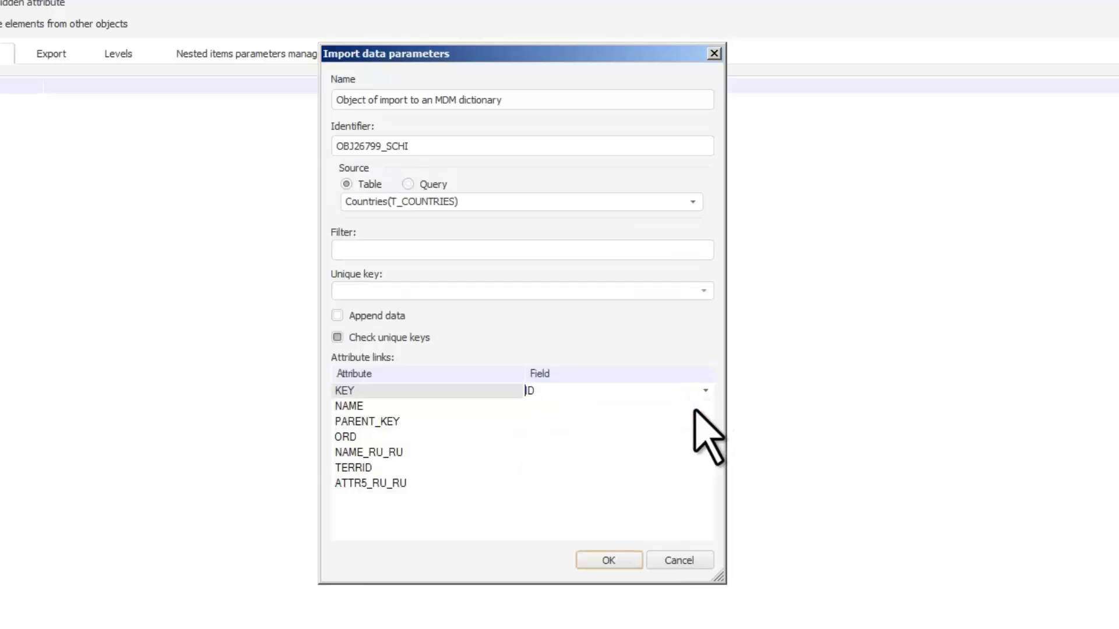
left_click(702, 406)
left_click(693, 430)
left_click(705, 421)
left_click(653, 466)
left_click(705, 437)
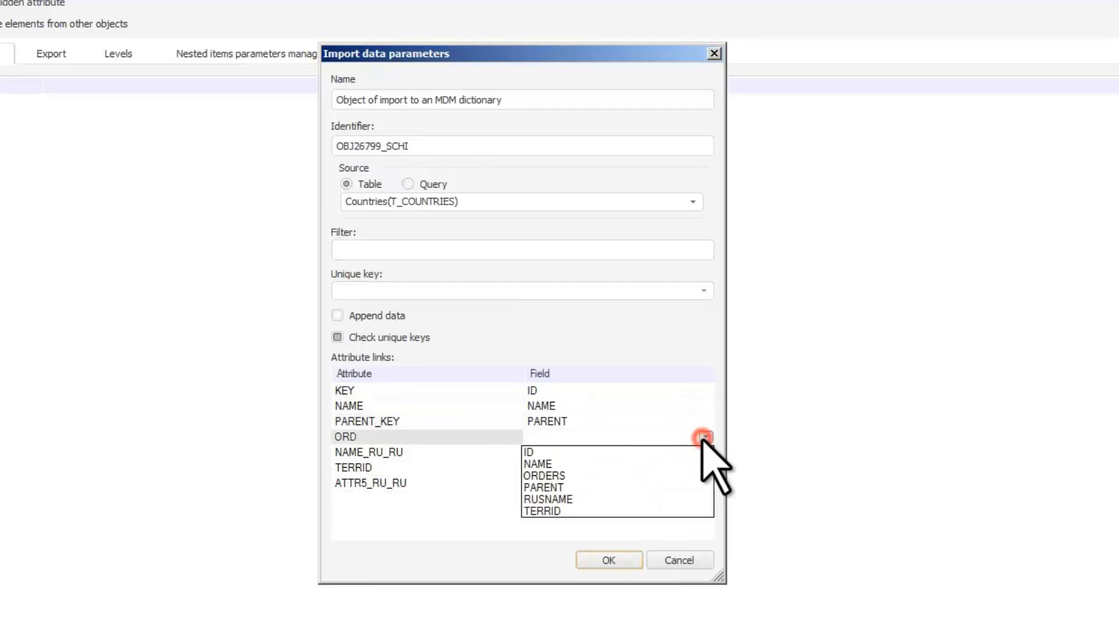
left_click(662, 476)
Link NAME_RU_RU to RUSNAME and TERRID to TERRID, confirm the import schema and save the dictionary.
left_click(705, 452)
left_click(654, 514)
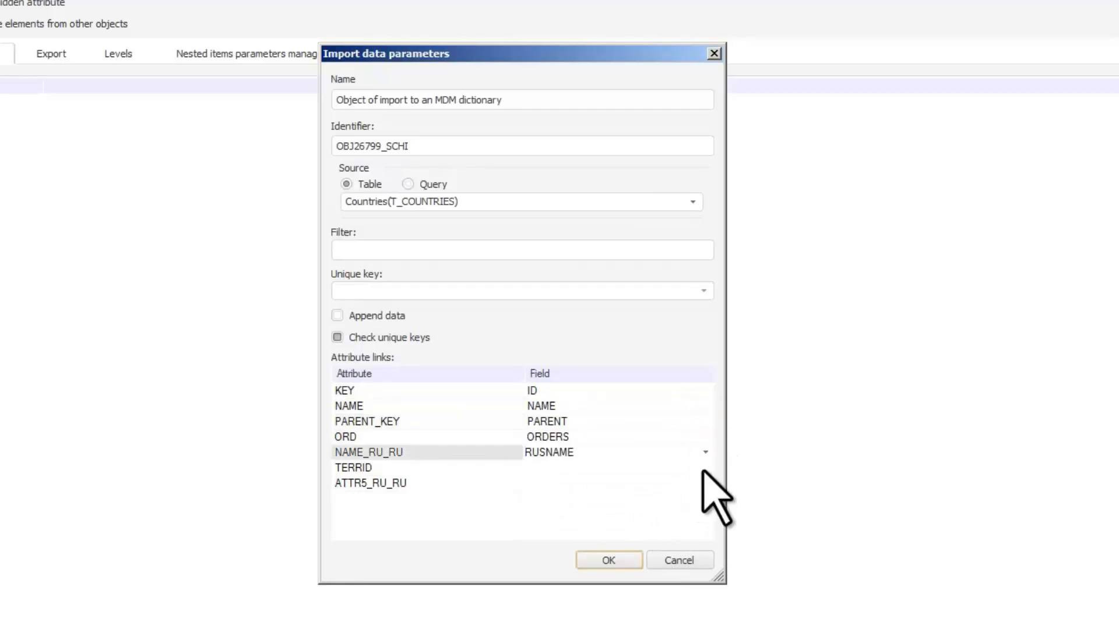
left_click(706, 468)
left_click(656, 541)
left_click(609, 560)
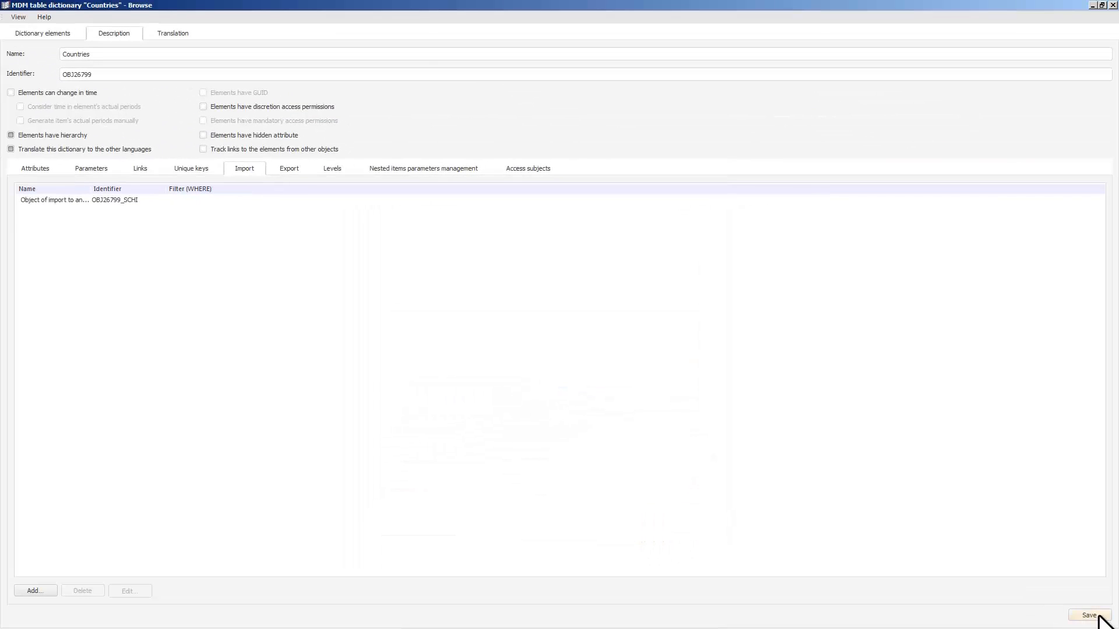
left_click(1098, 617)
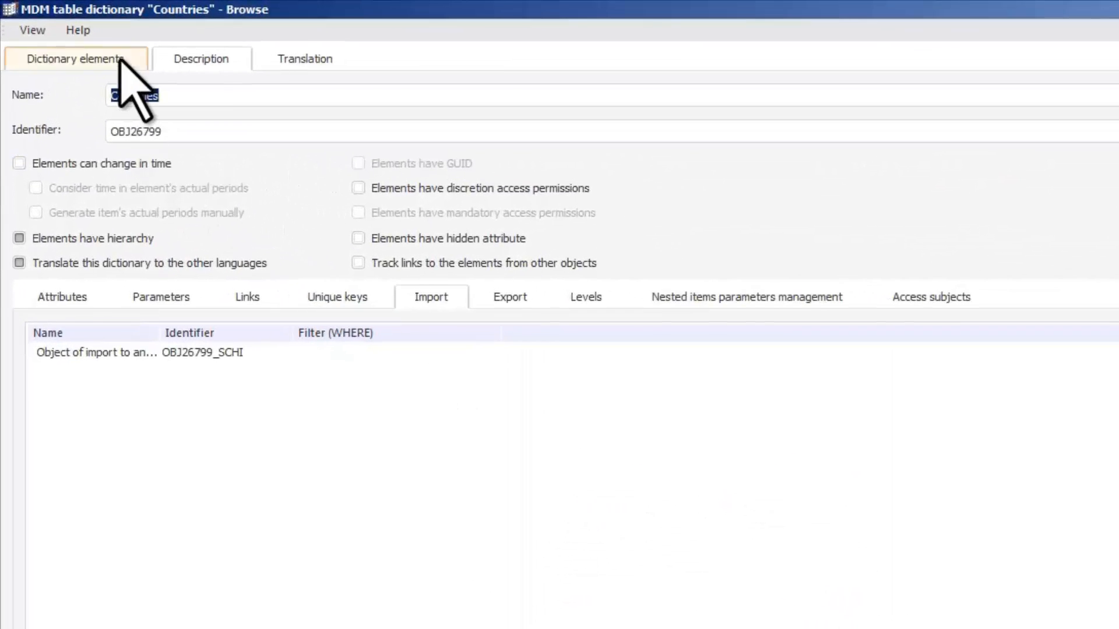
Clear all existing elements from the Countries dictionary.
left_click(96, 49)
left_click(510, 85)
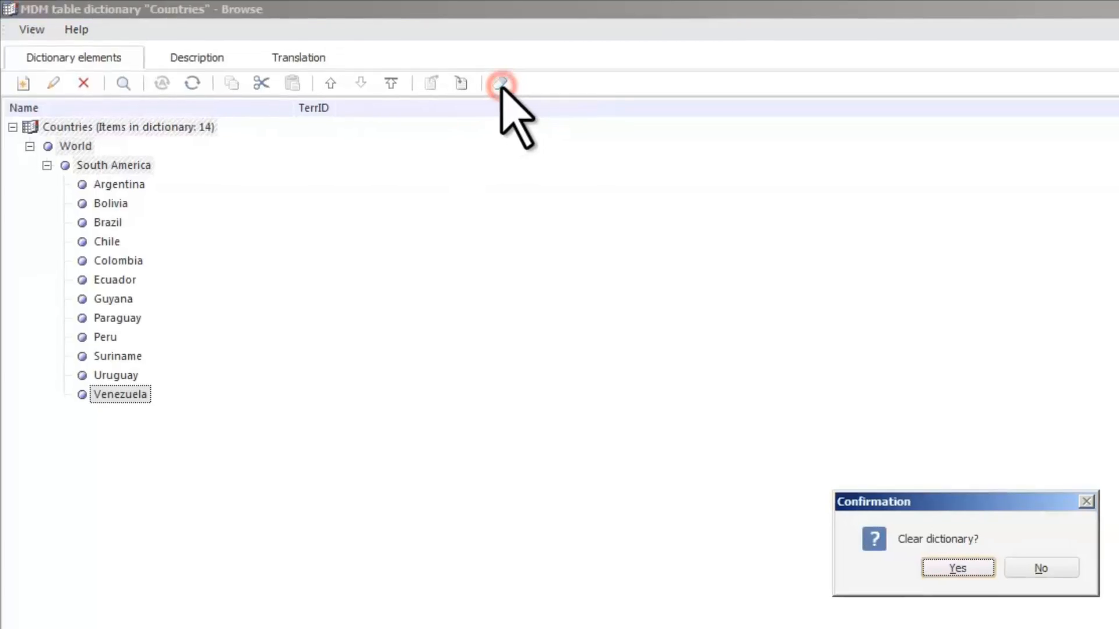
left_click(943, 566)
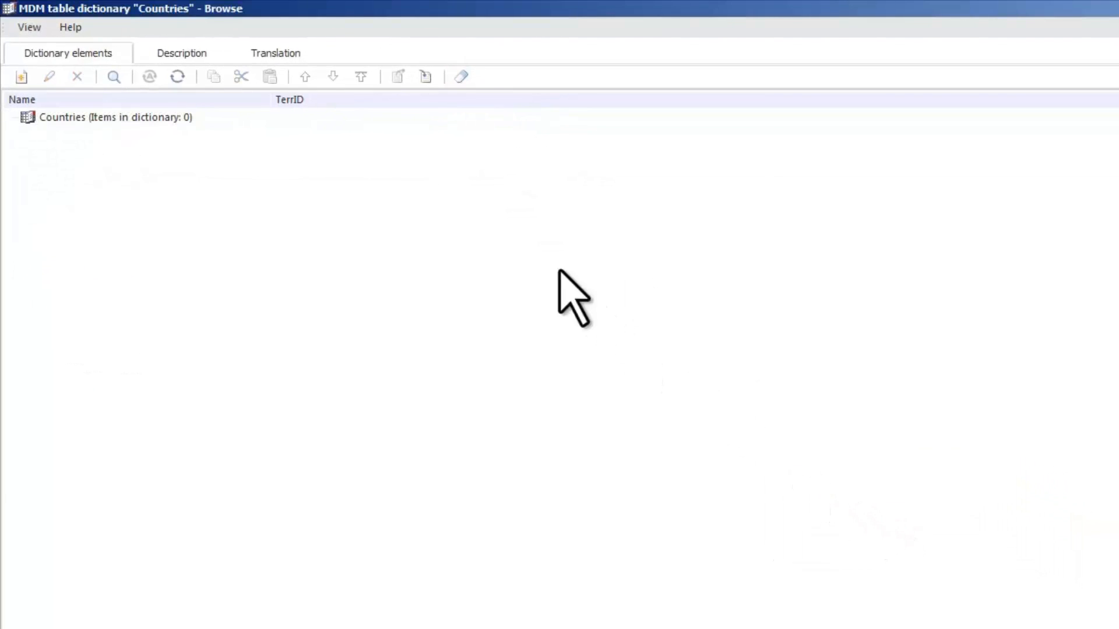
Import data with the schema "Object of import to an MDM dictionary" and check the imported elements under World and Africa.
left_click(427, 76)
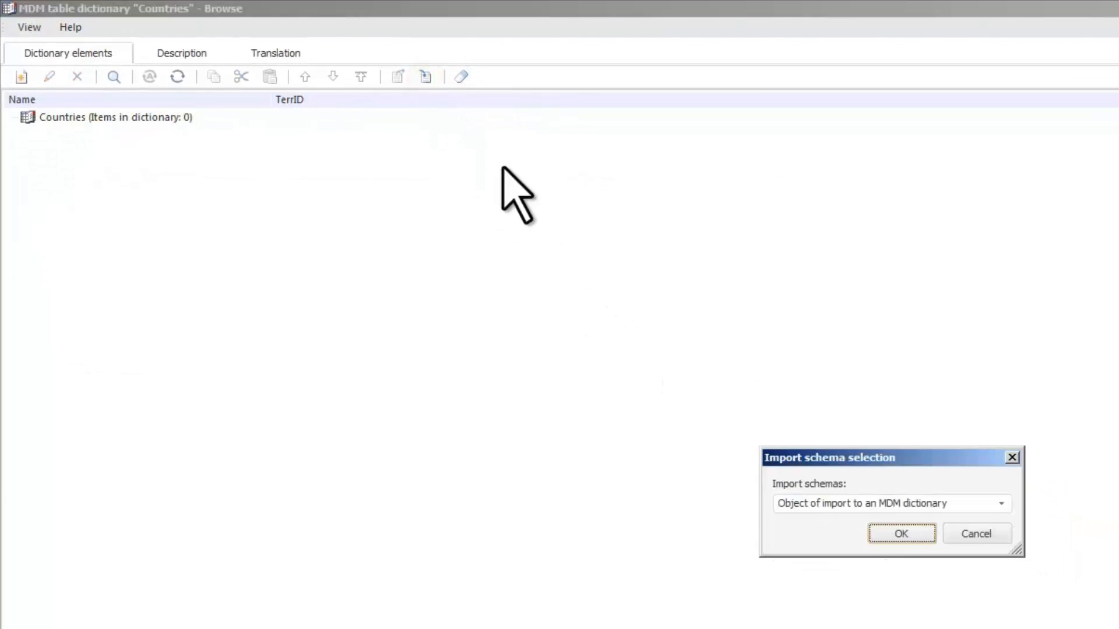
left_click(912, 534)
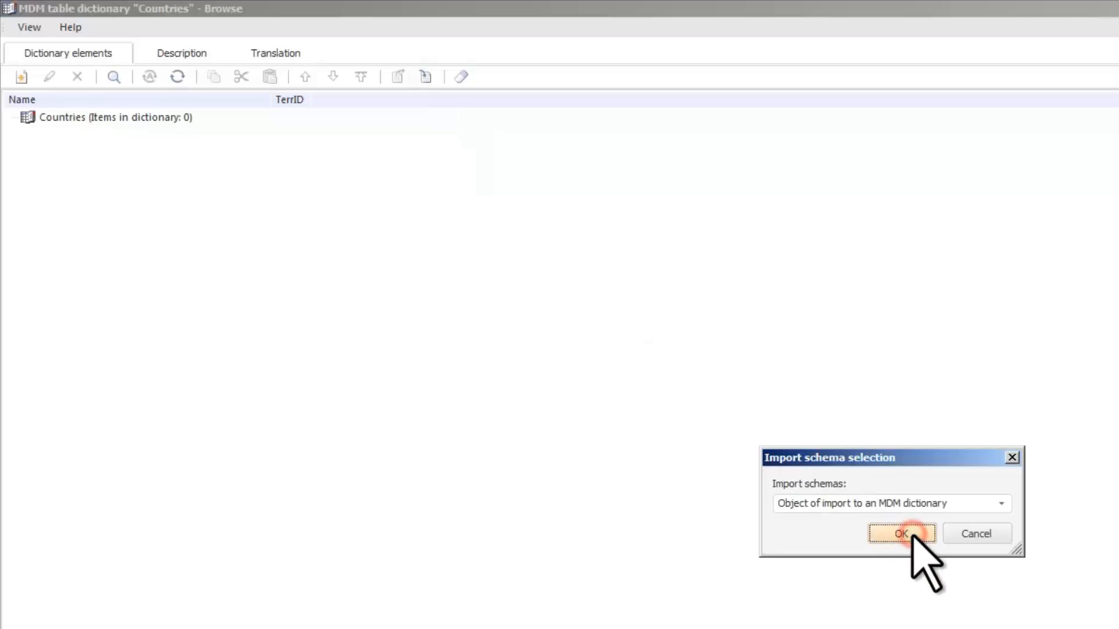
left_click(990, 525)
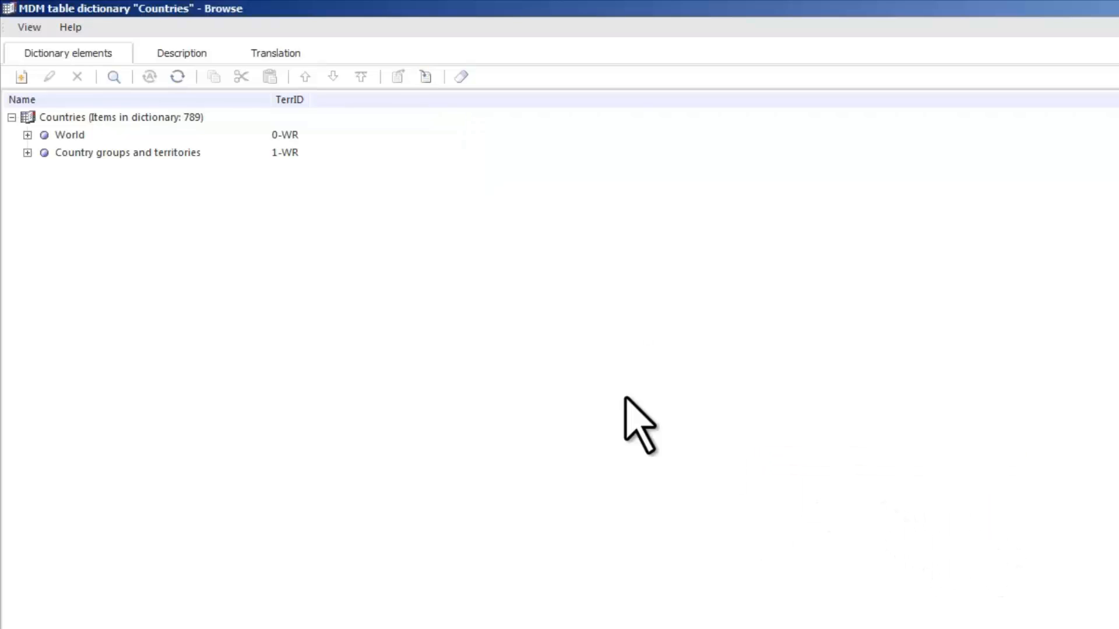
left_click(27, 134)
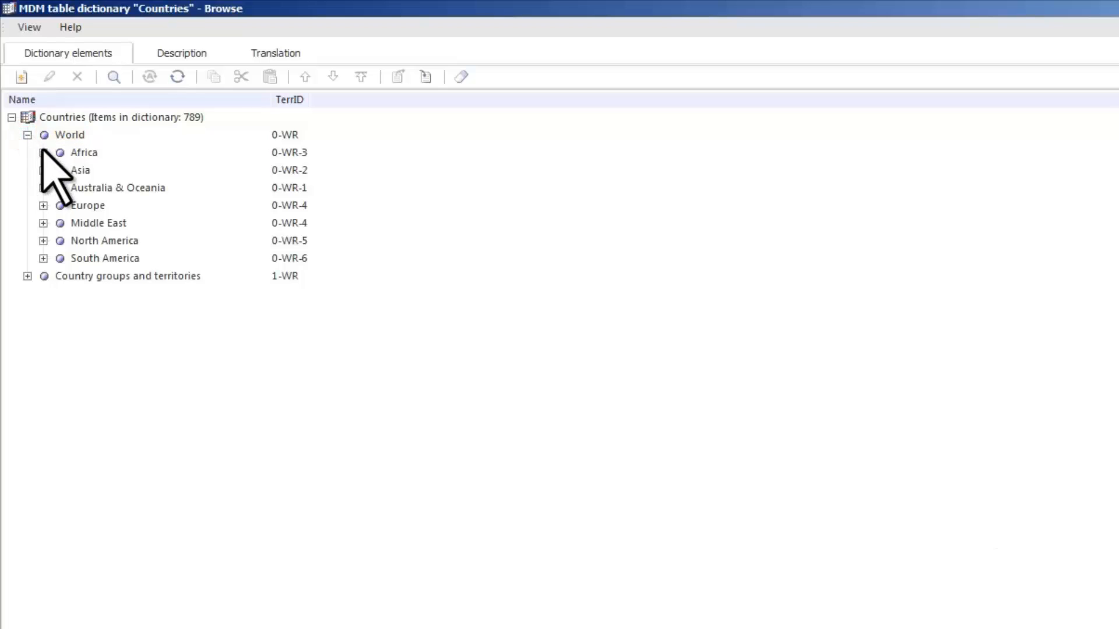
left_click(43, 152)
left_click(27, 134)
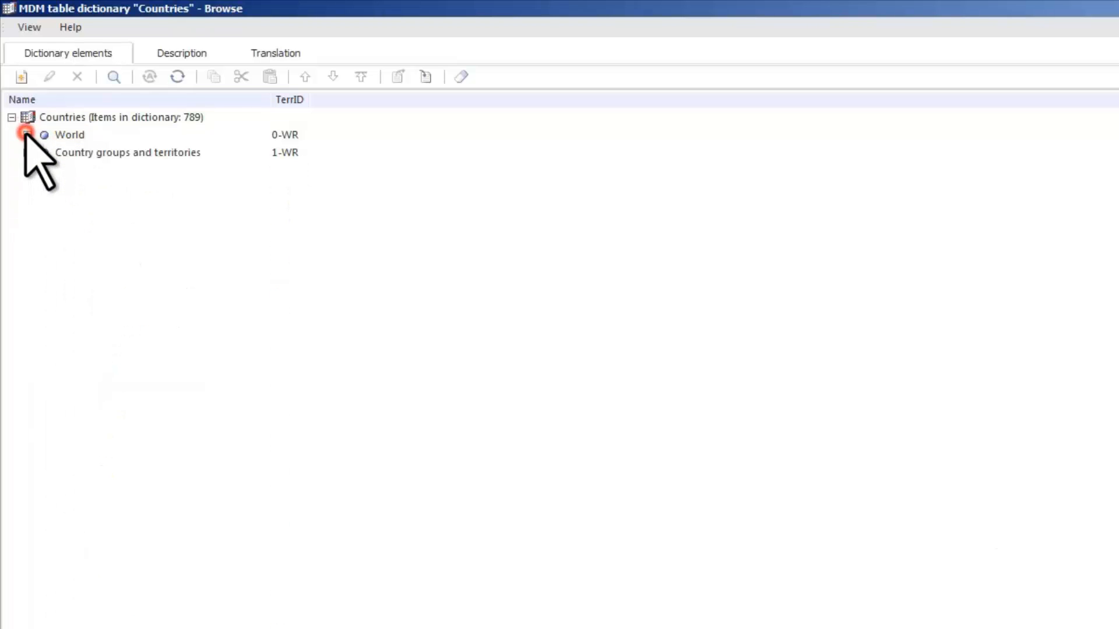
Delete the Country groups and territories element with its child elements, and close the dictionary.
left_click(80, 153)
right_click(80, 153)
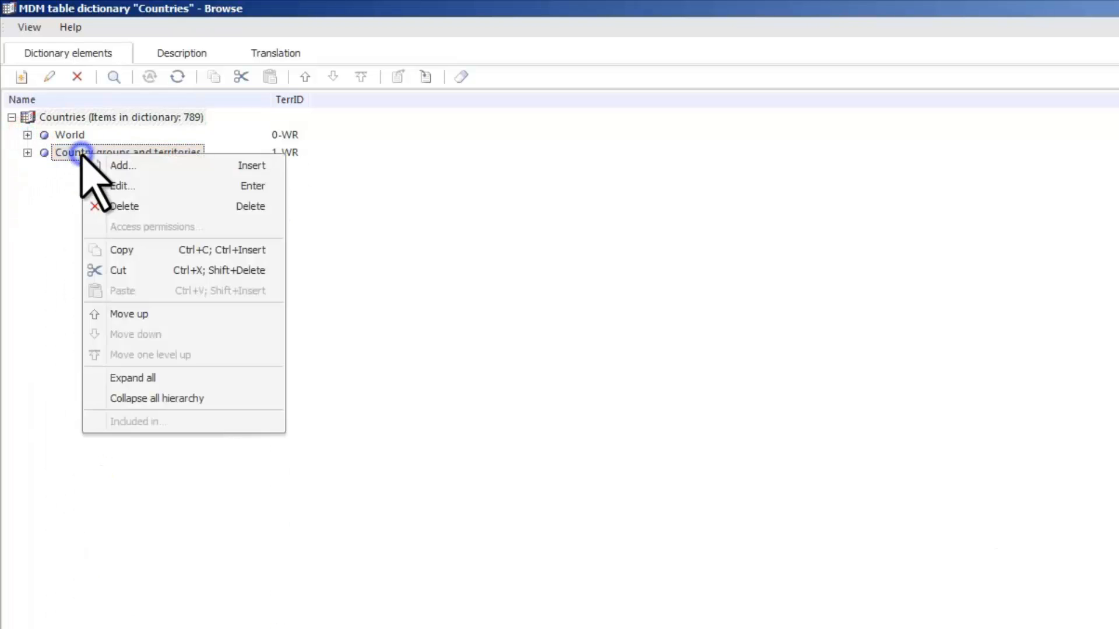
left_click(95, 205)
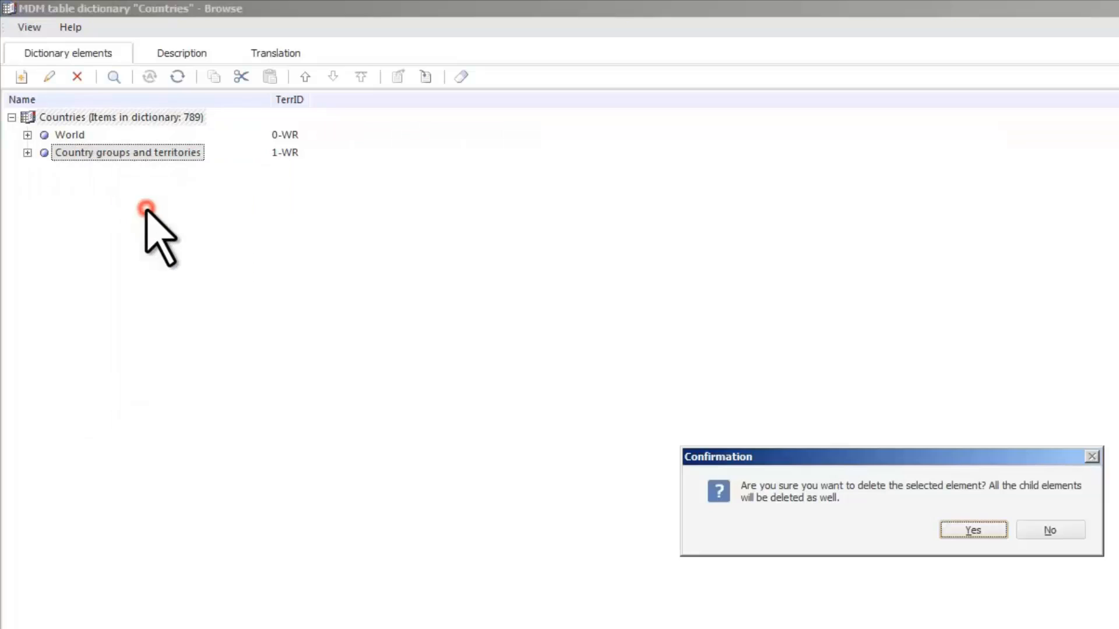
left_click(973, 530)
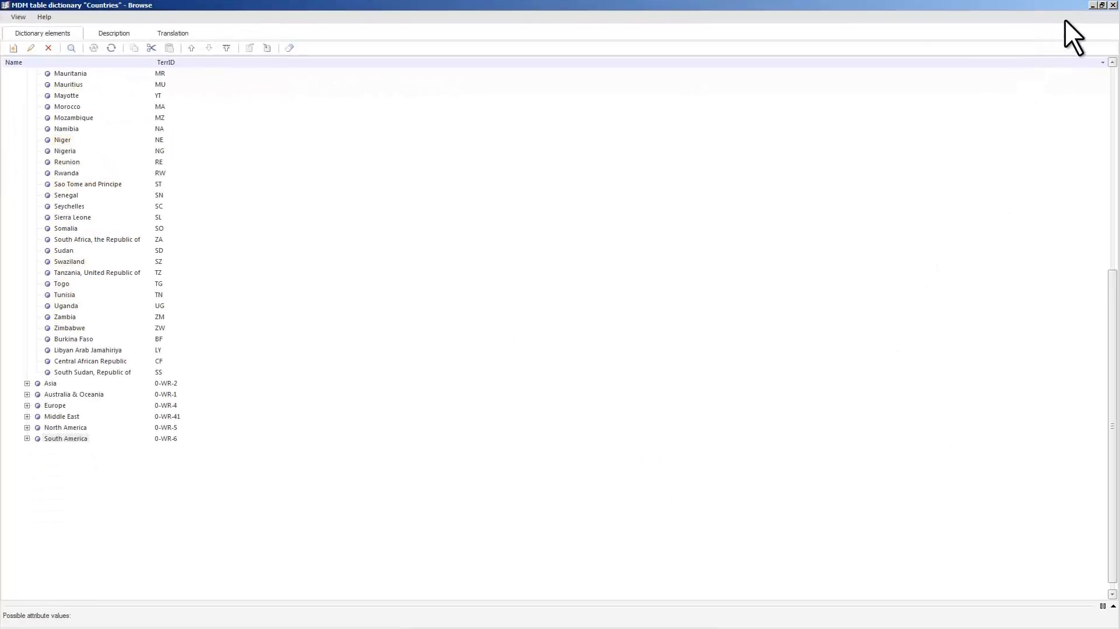
left_click(1113, 5)
left_click(1113, 5)
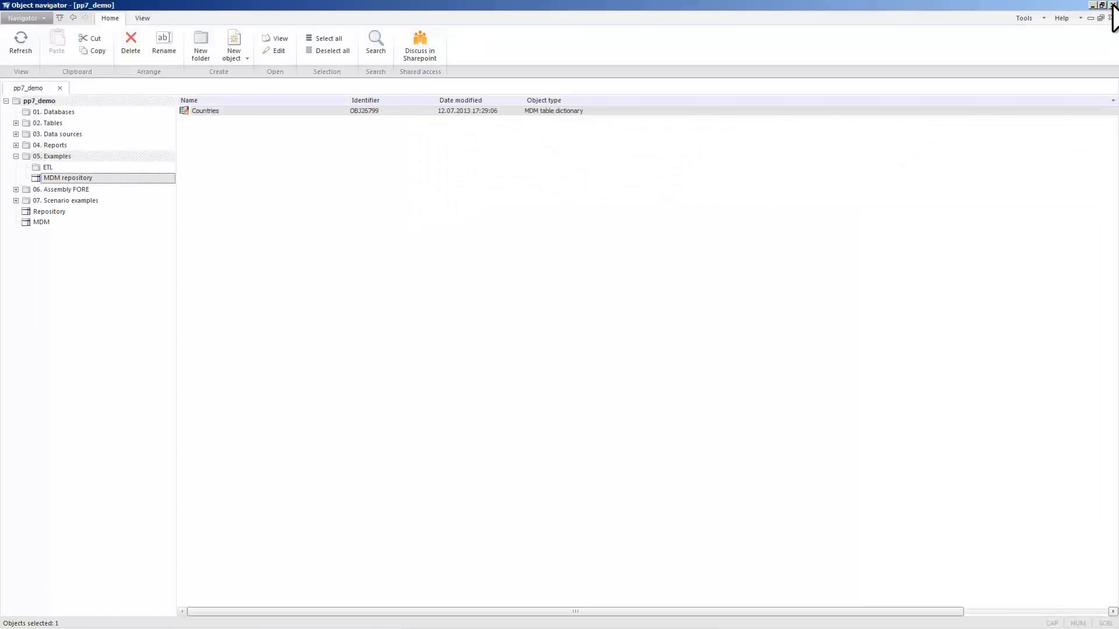
Start a new element group for the Countries dictionary and add a "Leave elements by list" primitive.
left_click(215, 109)
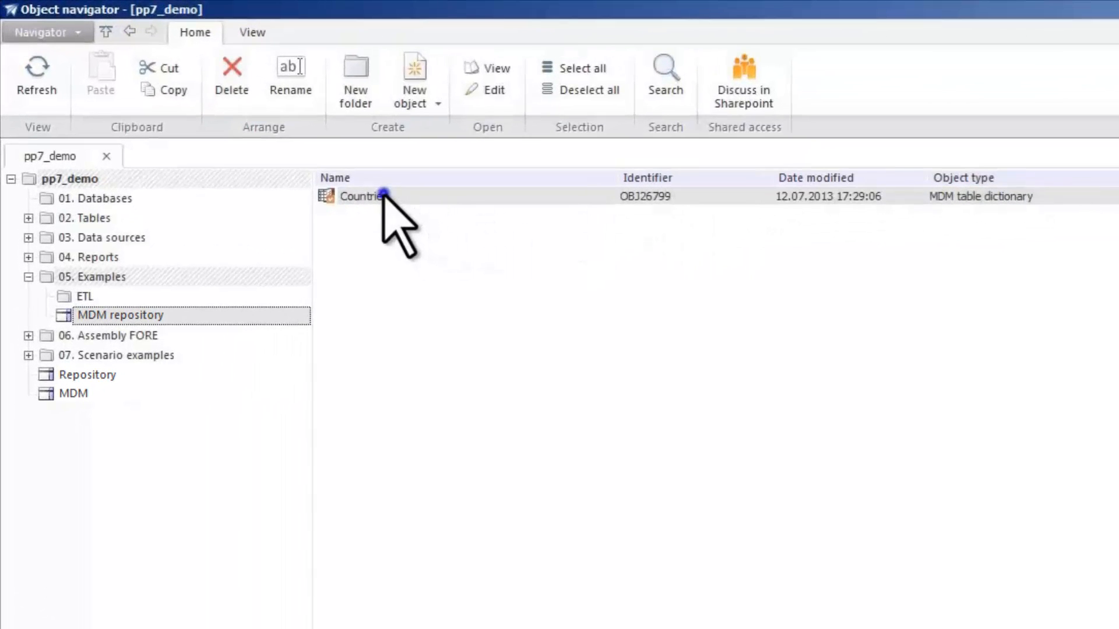
right_click(383, 194)
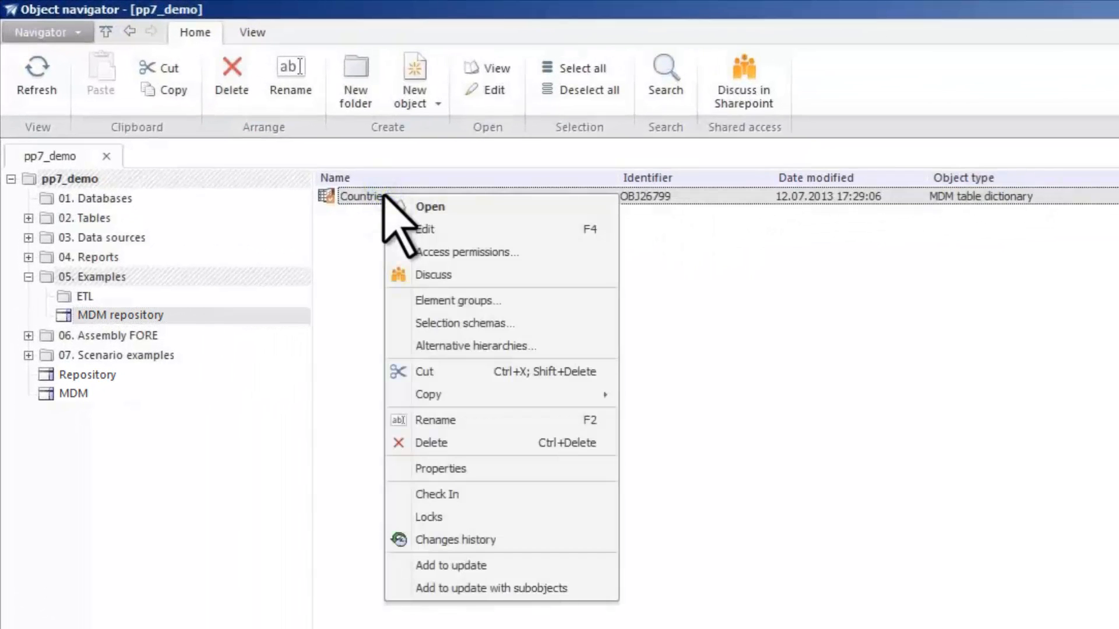
left_click(502, 301)
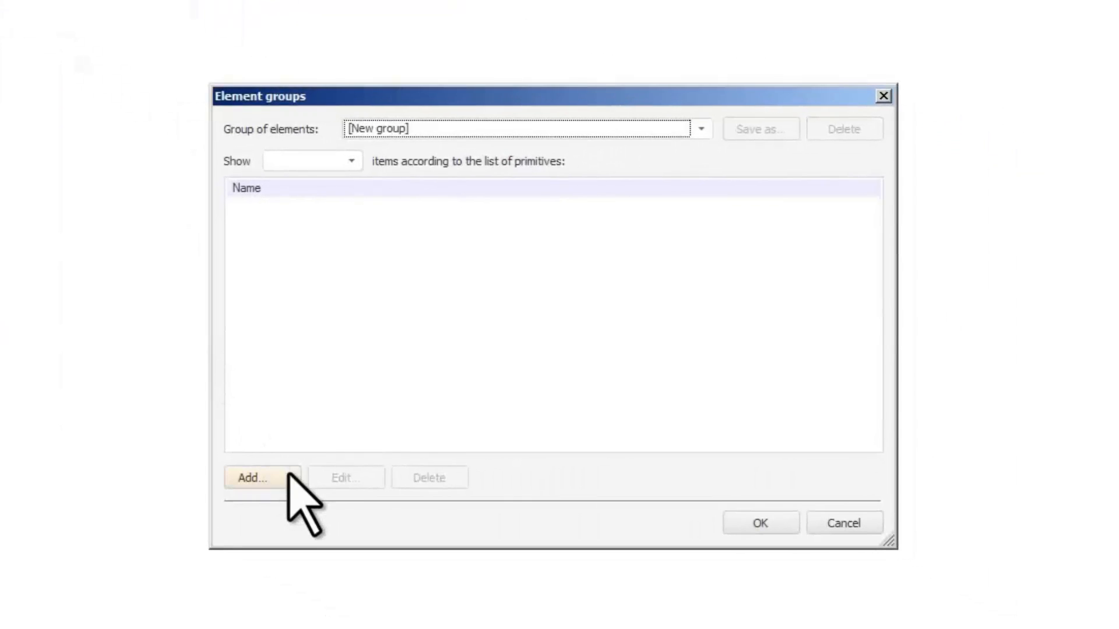
left_click(290, 476)
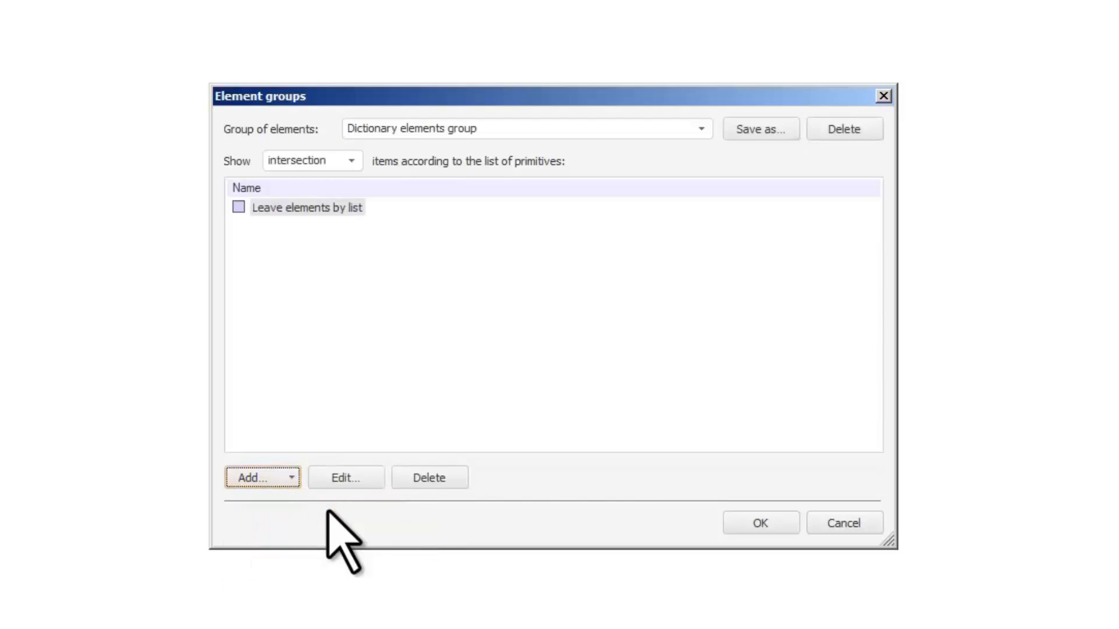
Set the primitive to hold France, Germany, Italy, Poland, Spain and United Kingdom from World > Europe.
left_click(356, 477)
left_click(420, 193)
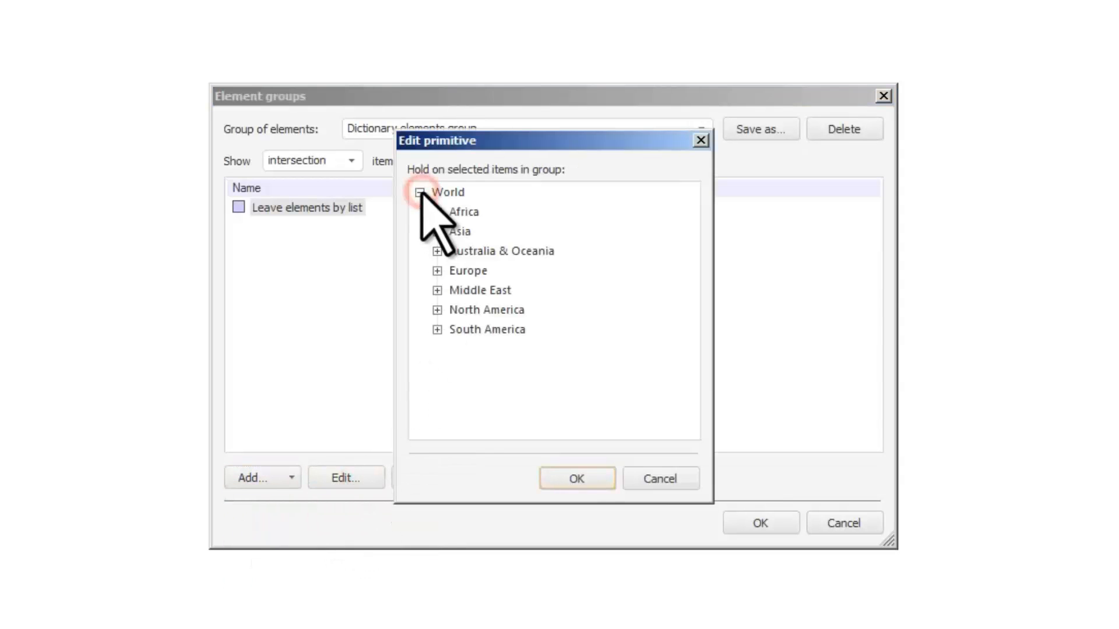
left_click(437, 271)
left_click(690, 413)
left_click(690, 413)
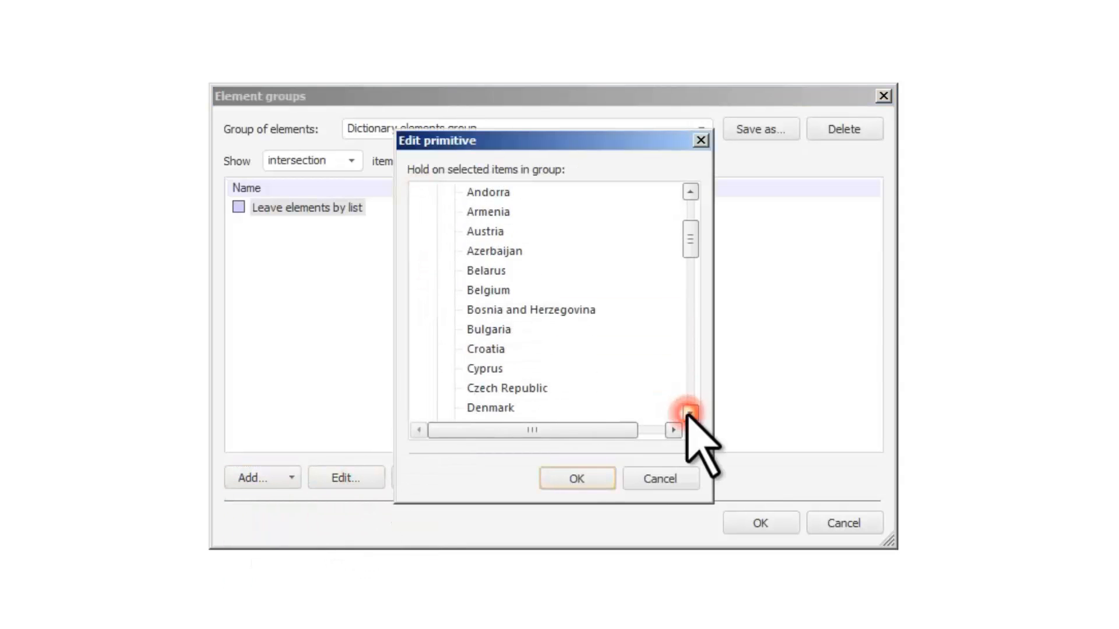
left_click(689, 413)
left_click(689, 412)
left_click(511, 369)
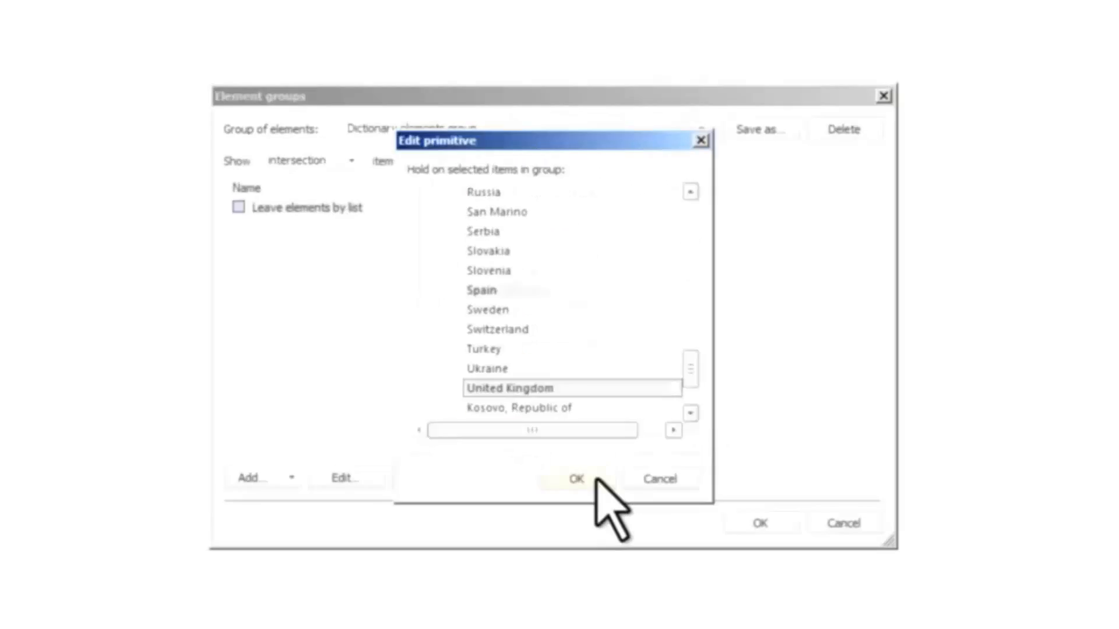
left_click(583, 476)
Save the element group as "Dictionary elements group" and confirm the element groups settings.
left_click(774, 136)
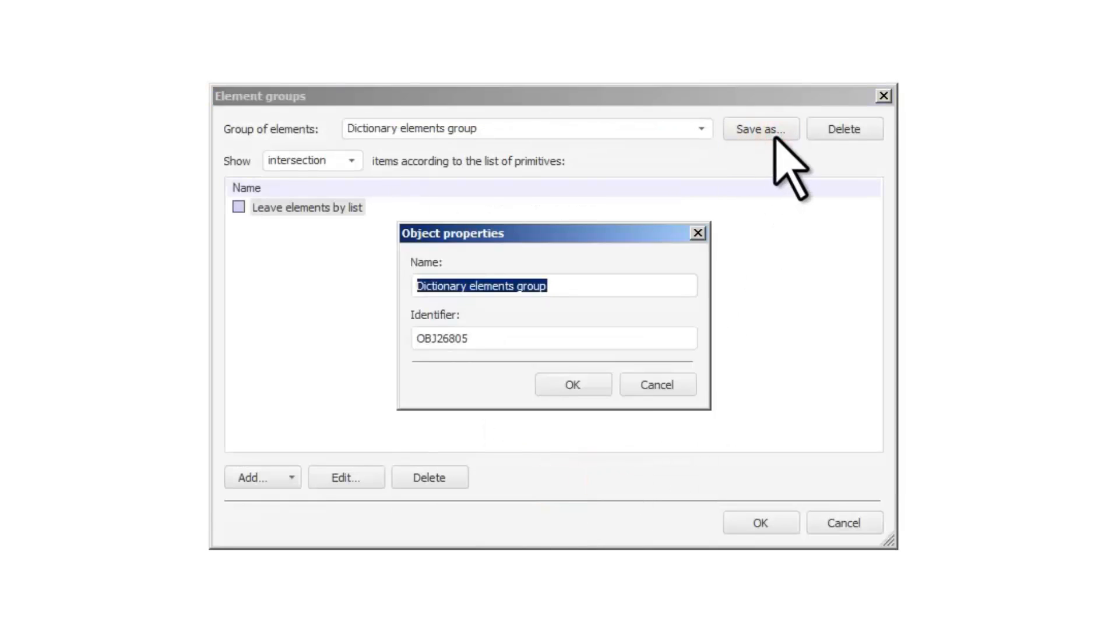
left_click(606, 382)
left_click(780, 528)
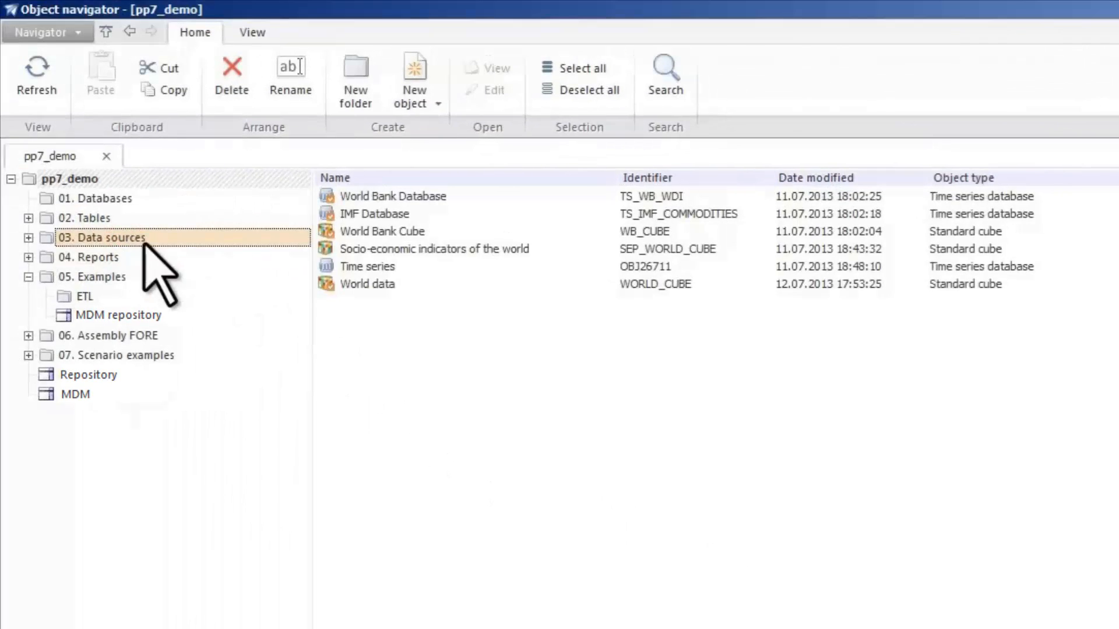
Open the World data cube from the Data sources folder and select its Countries elements by the saved elements group.
double_click(379, 280)
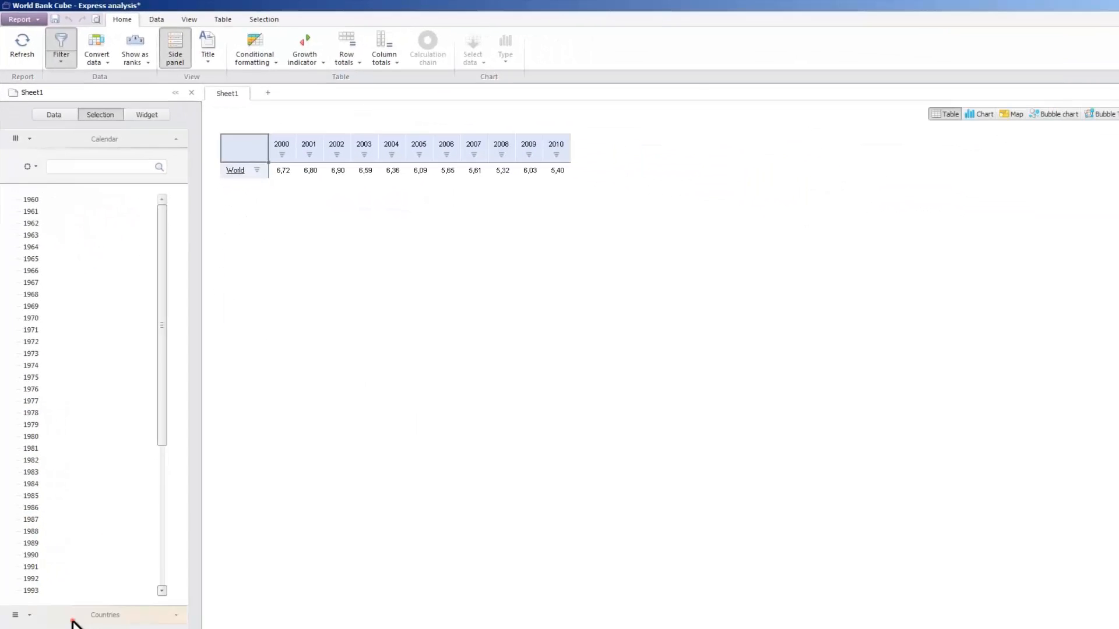
left_click(72, 619)
left_click(28, 185)
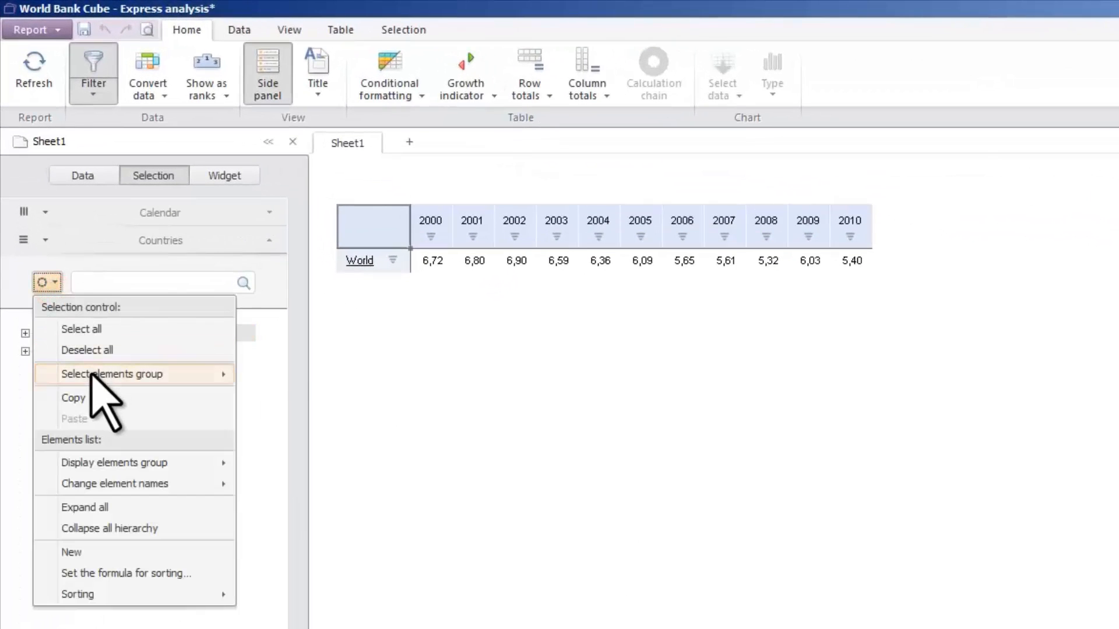
mouse_move(92, 373)
left_click(268, 375)
Display only the saved elements group in the Countries list, and close the report without saving it.
left_click(57, 284)
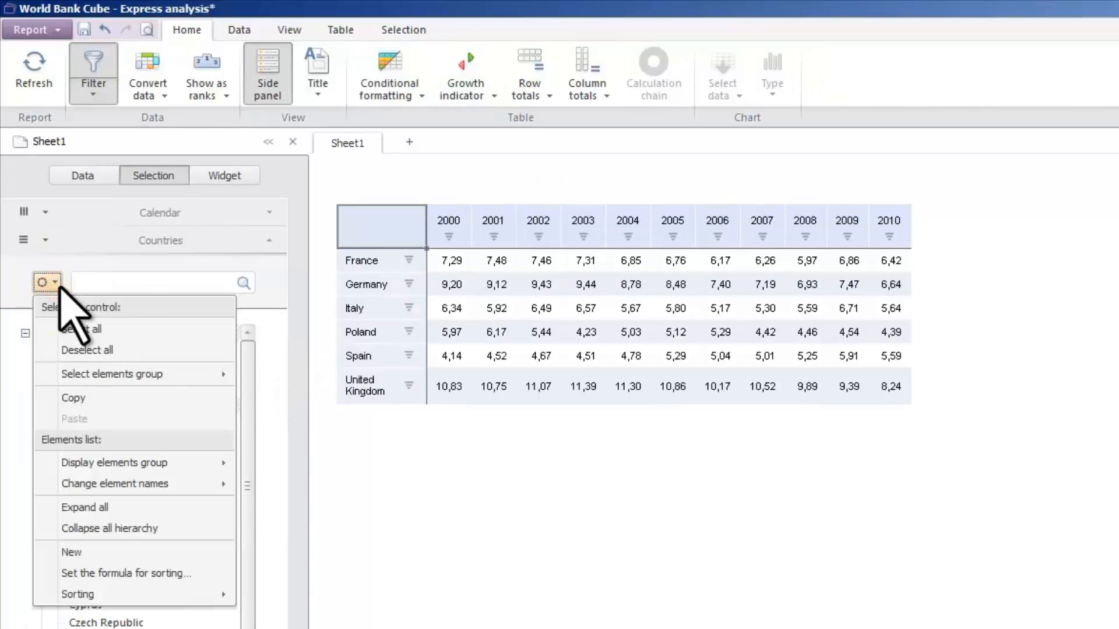
mouse_move(115, 465)
left_click(258, 462)
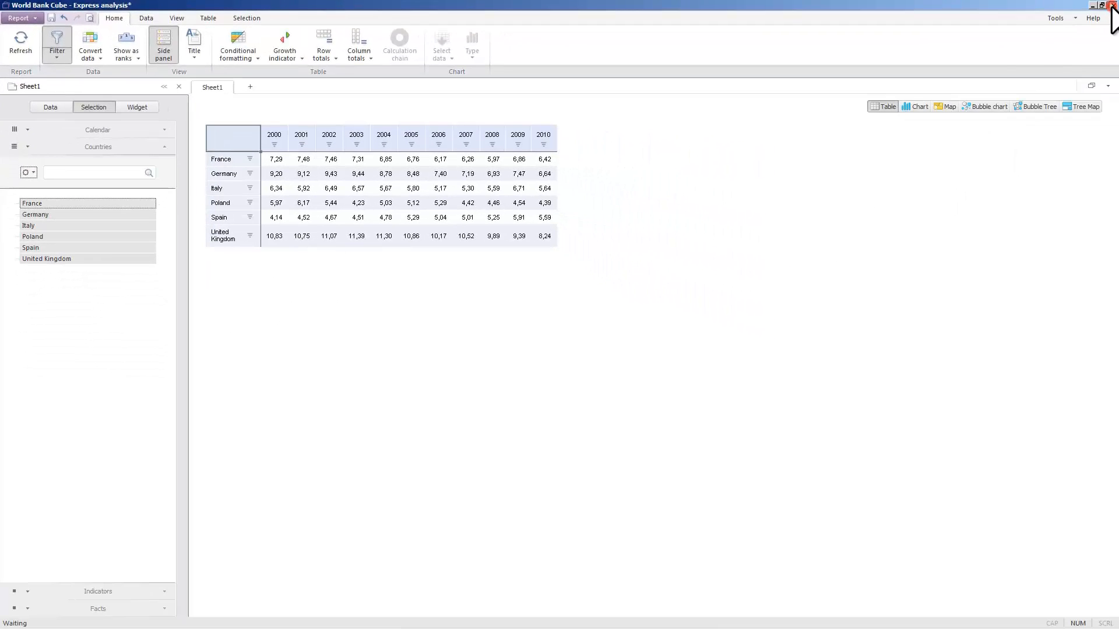
left_click(1112, 6)
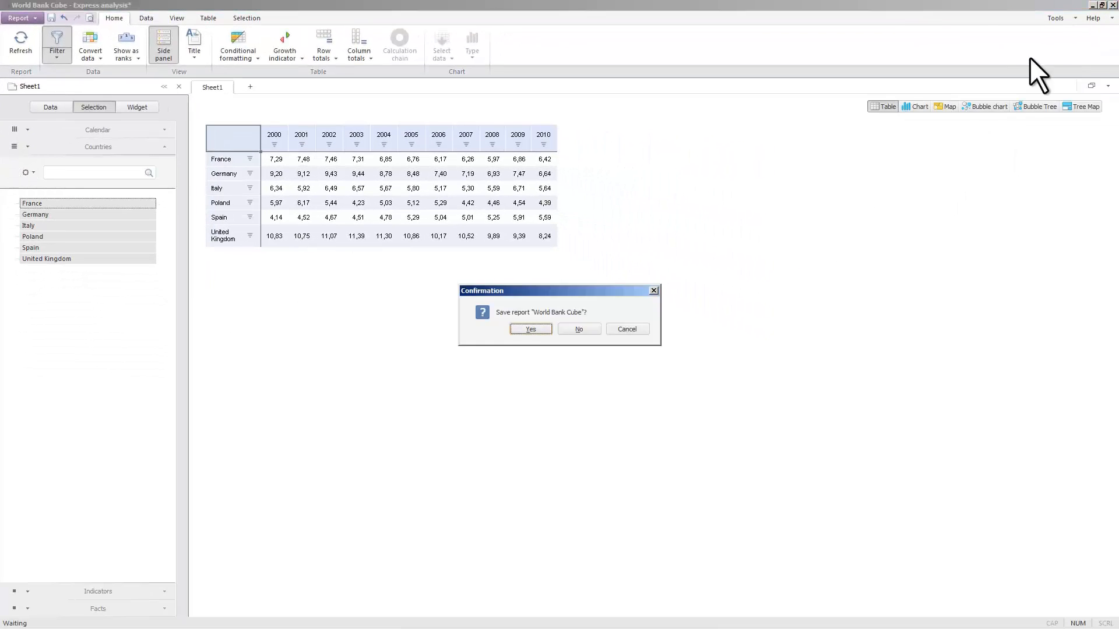
left_click(568, 330)
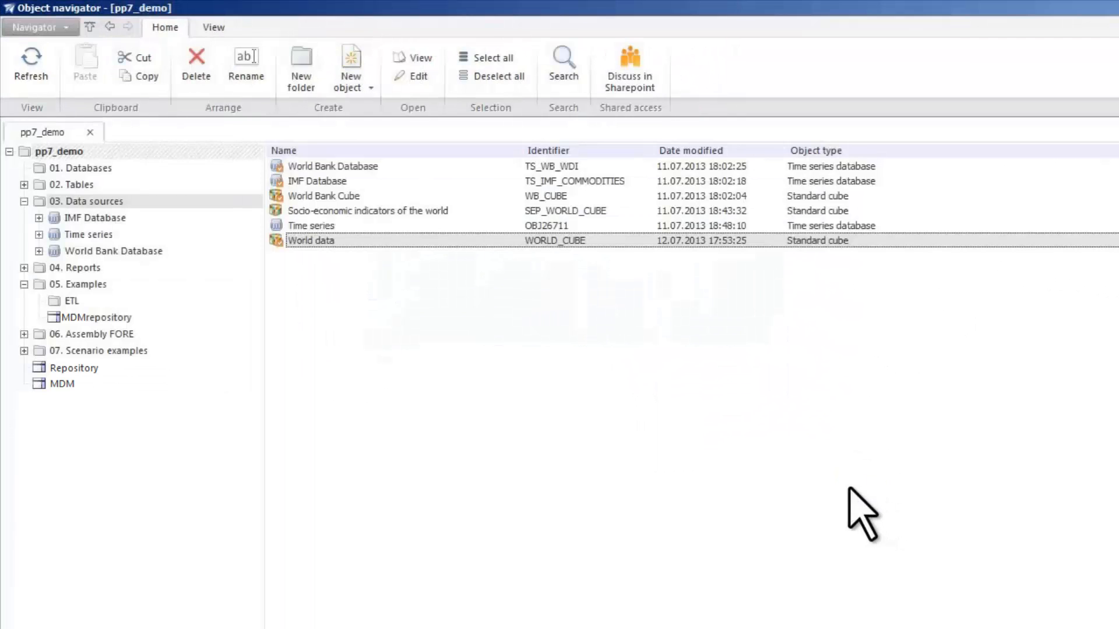
Show the MDM repository's contents and set the repository language to Russian (Russia) in the default settings.
left_click(107, 317)
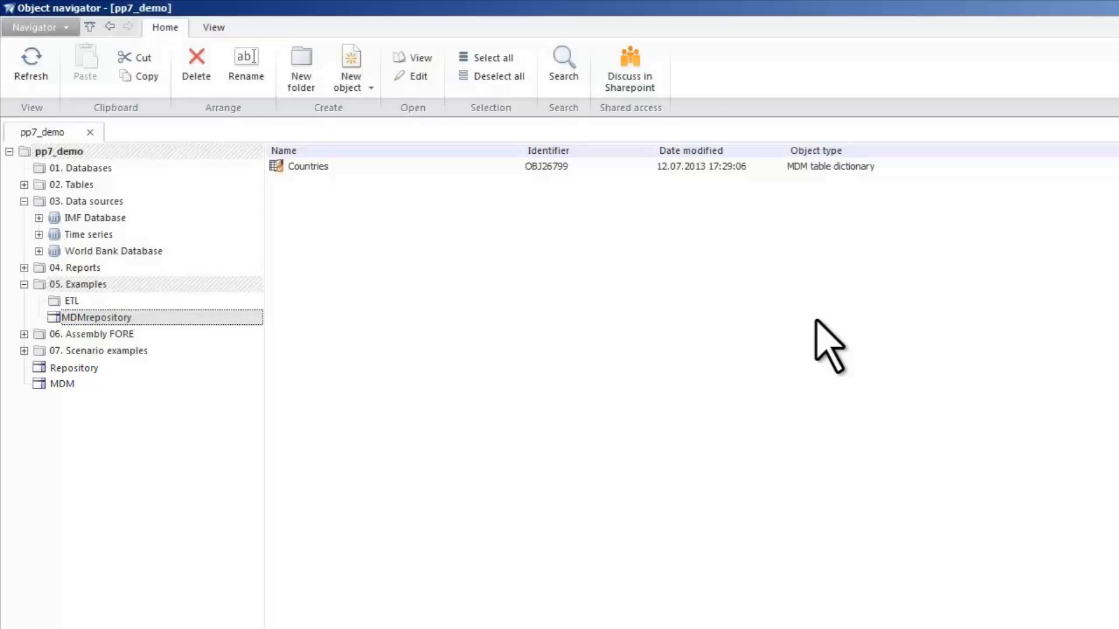
left_click(1024, 18)
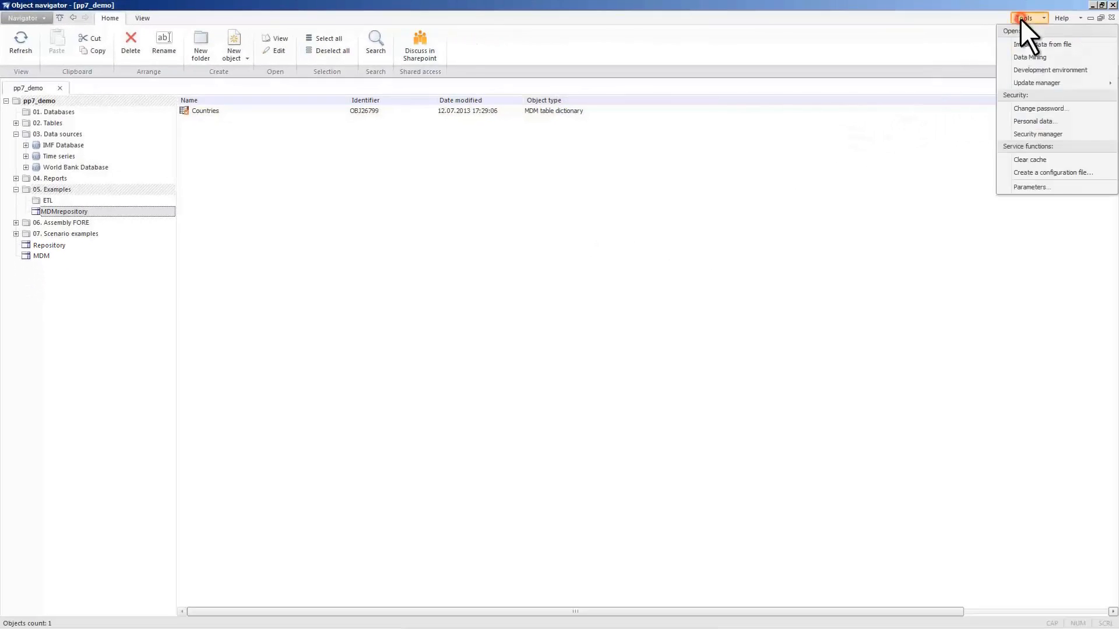
left_click(1045, 184)
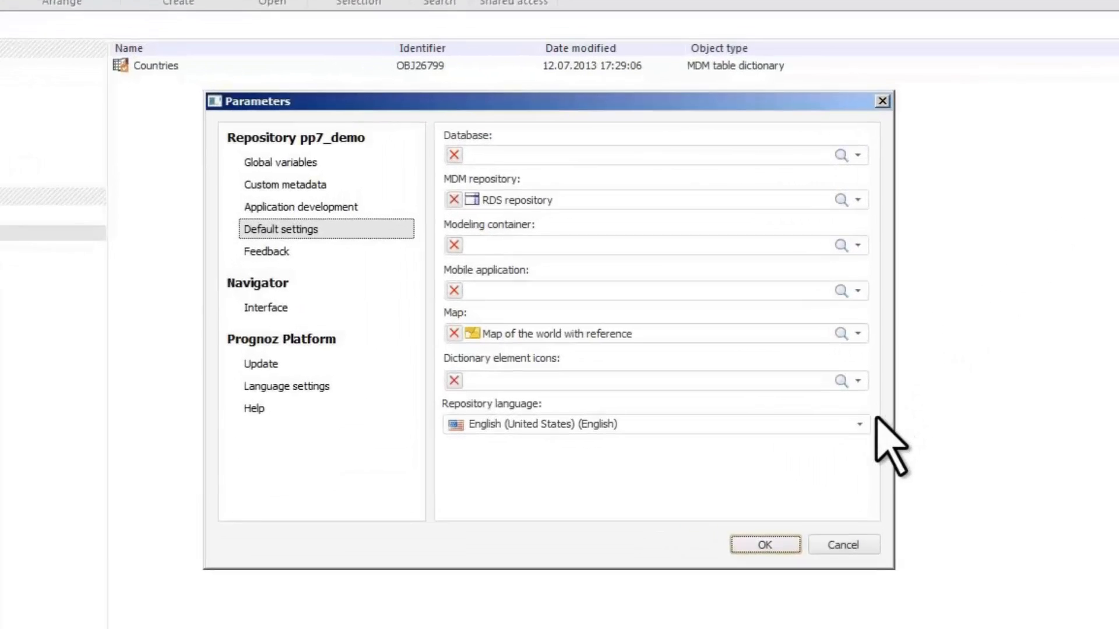
left_click(628, 326)
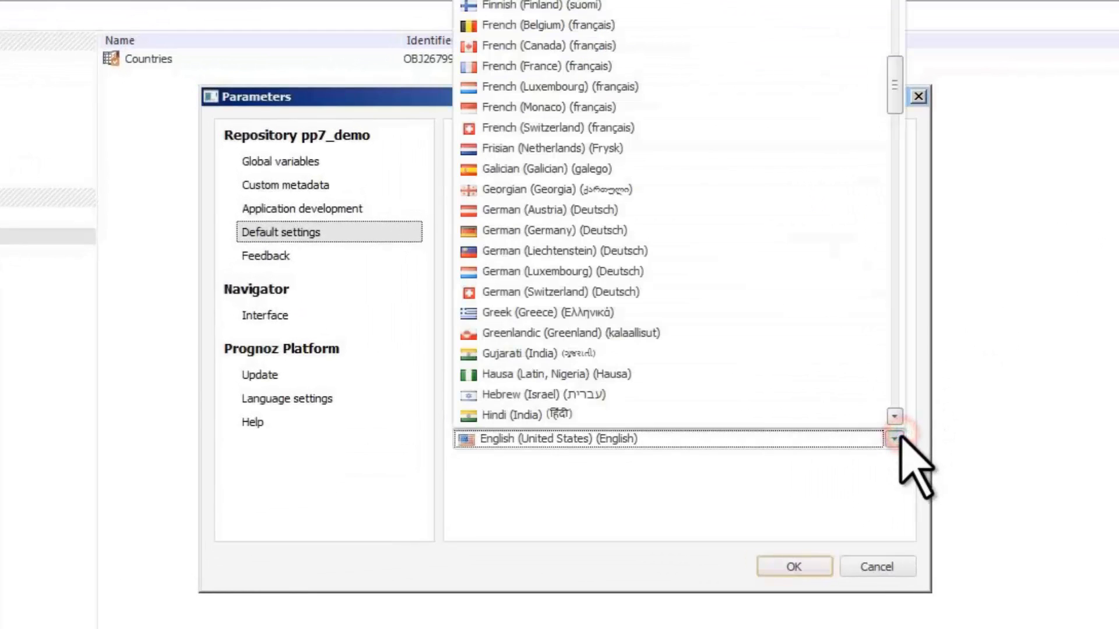
left_click_drag(894, 88, 895, 224)
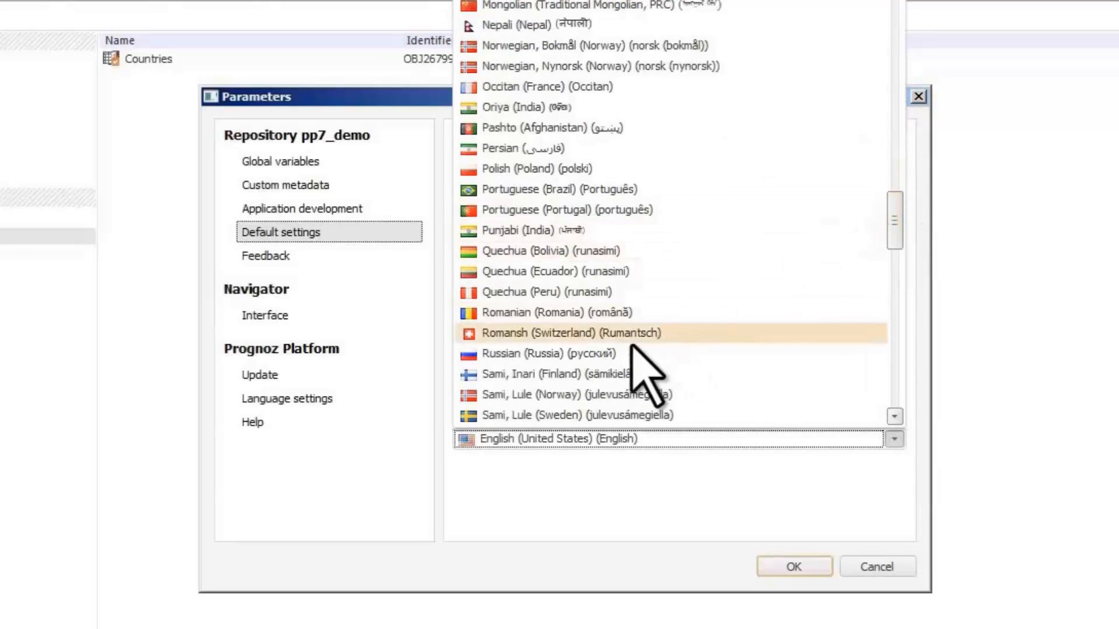
left_click(634, 354)
left_click(801, 574)
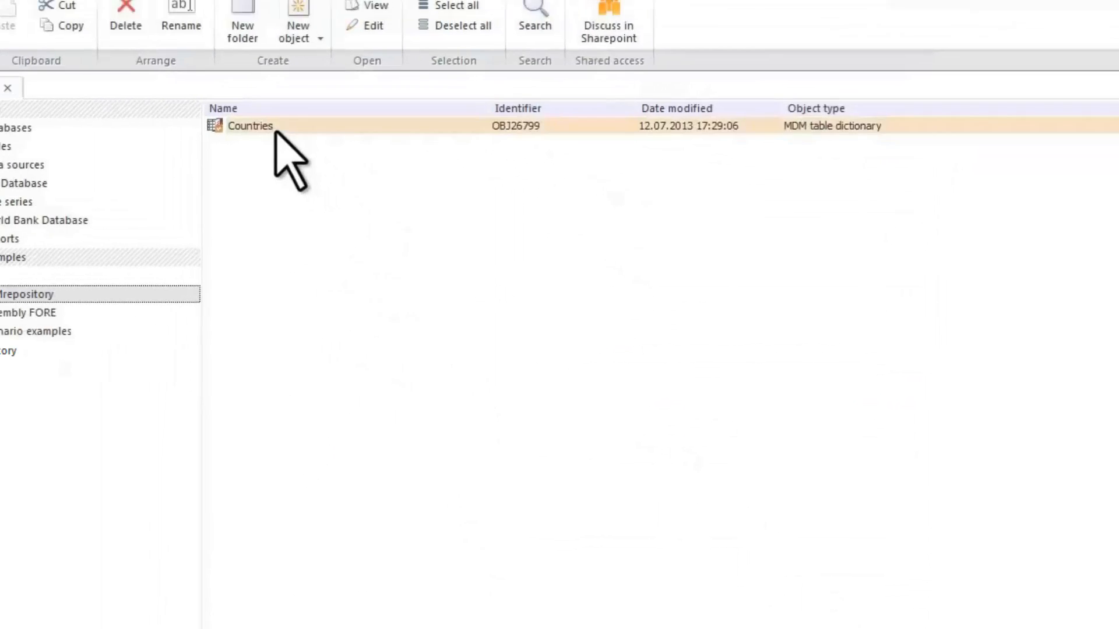
Inspect the Countries dictionary's element names down to the African countries, and close the dictionary.
double_click(274, 127)
left_click(24, 122)
left_click(39, 138)
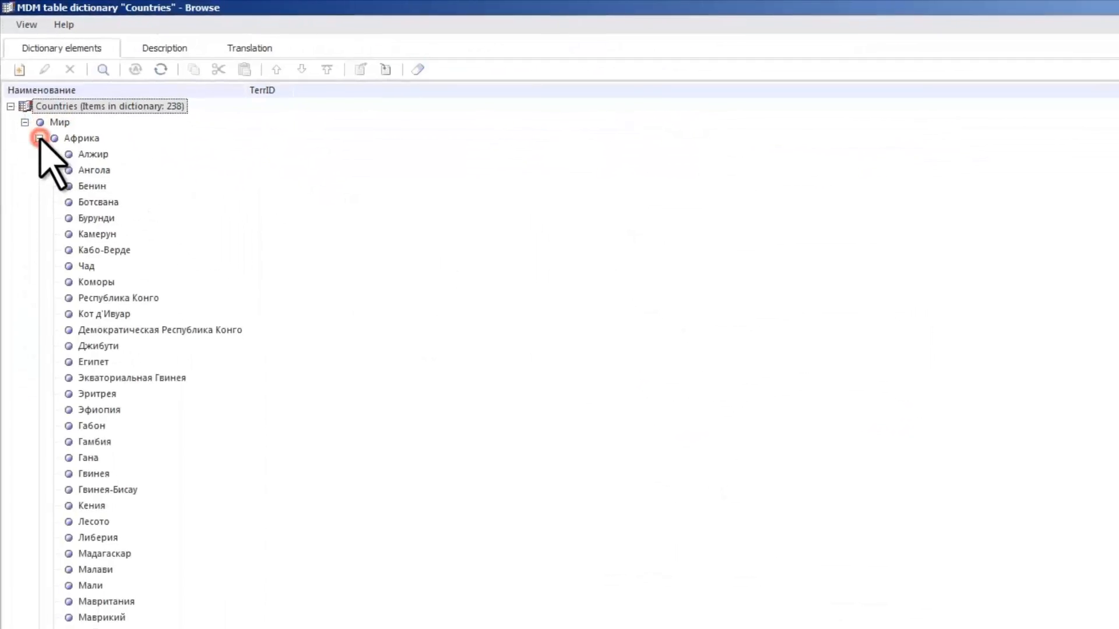
left_click(1113, 5)
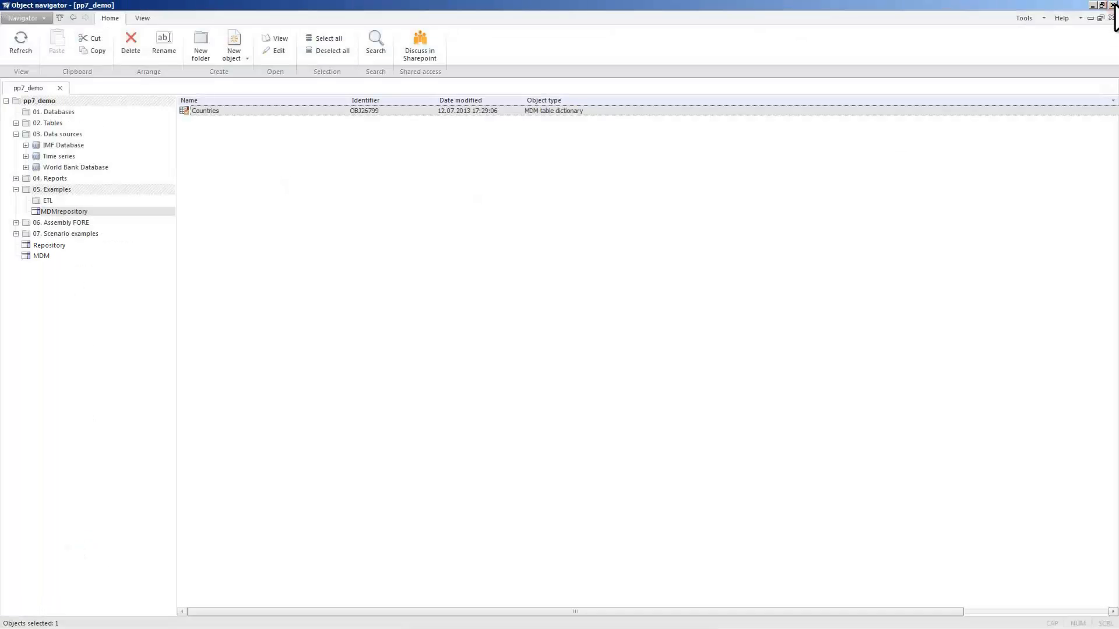
Set the repository language back to English (United States) in the default settings.
left_click(1024, 18)
left_click(1044, 184)
left_click(627, 326)
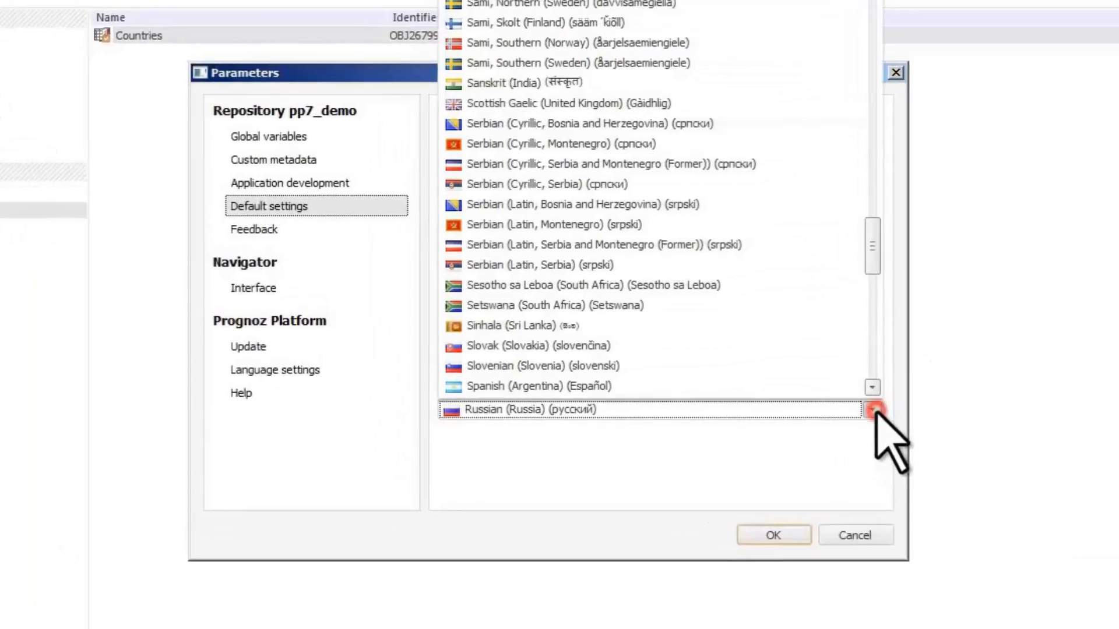
left_click_drag(873, 245, 925, 82)
left_click(670, 368)
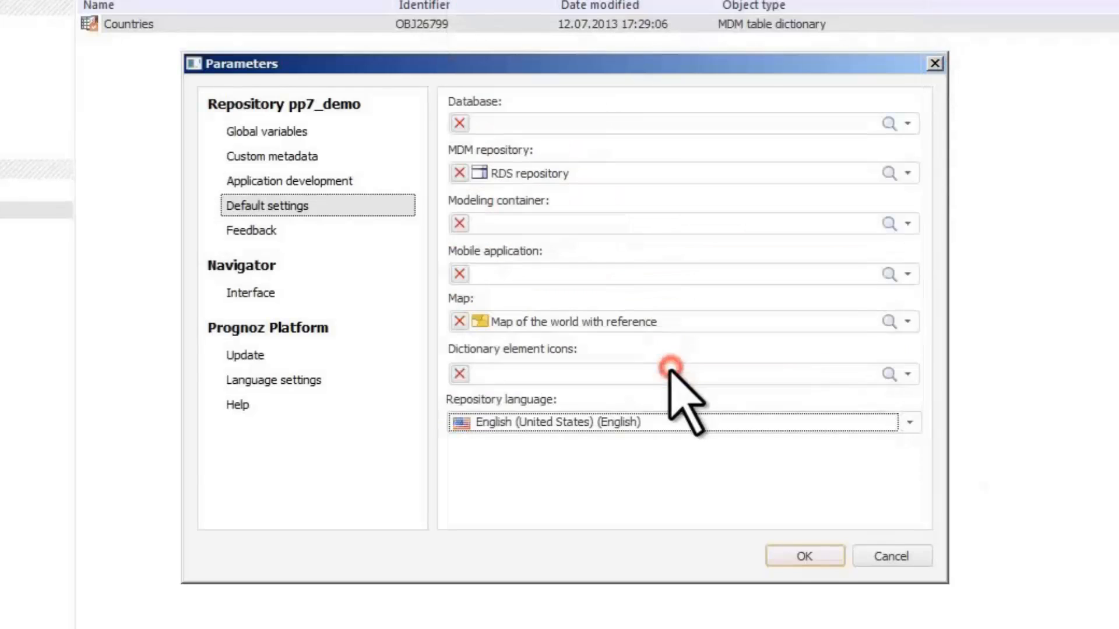
left_click(812, 558)
Open the MDM repository from the Examples folder and create an MDM composite dictionary in it.
right_click(131, 389)
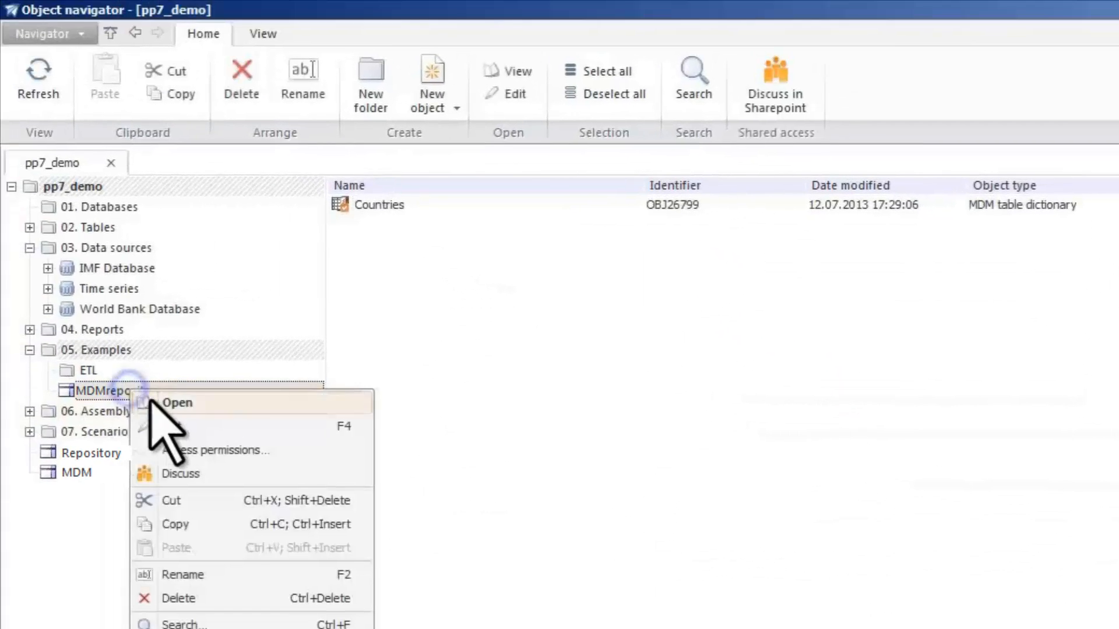
left_click(153, 403)
left_click(189, 33)
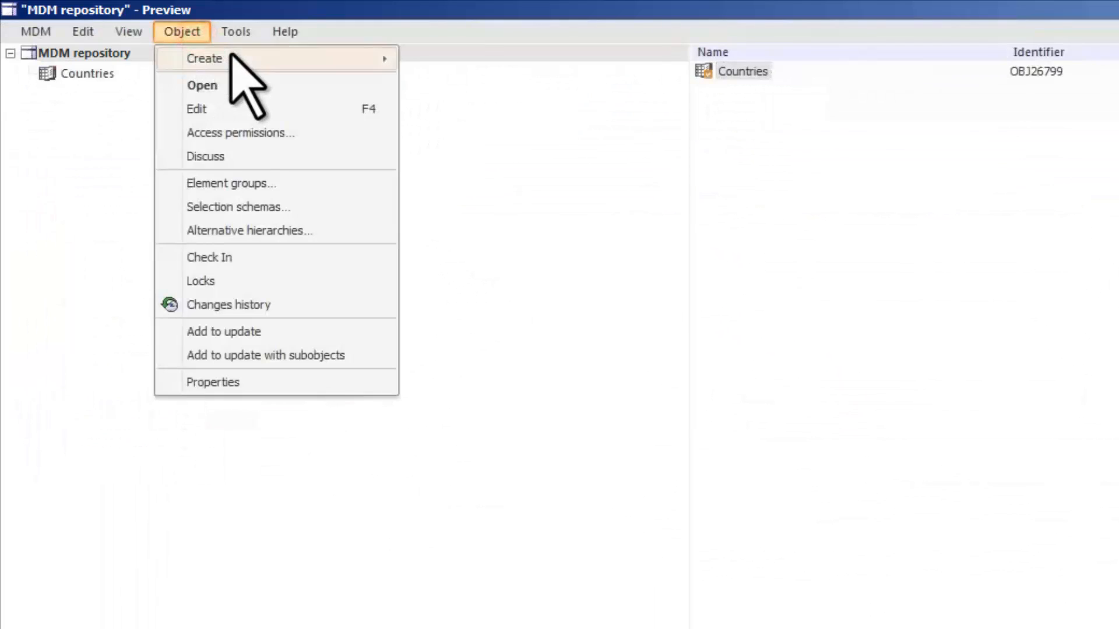
mouse_move(235, 54)
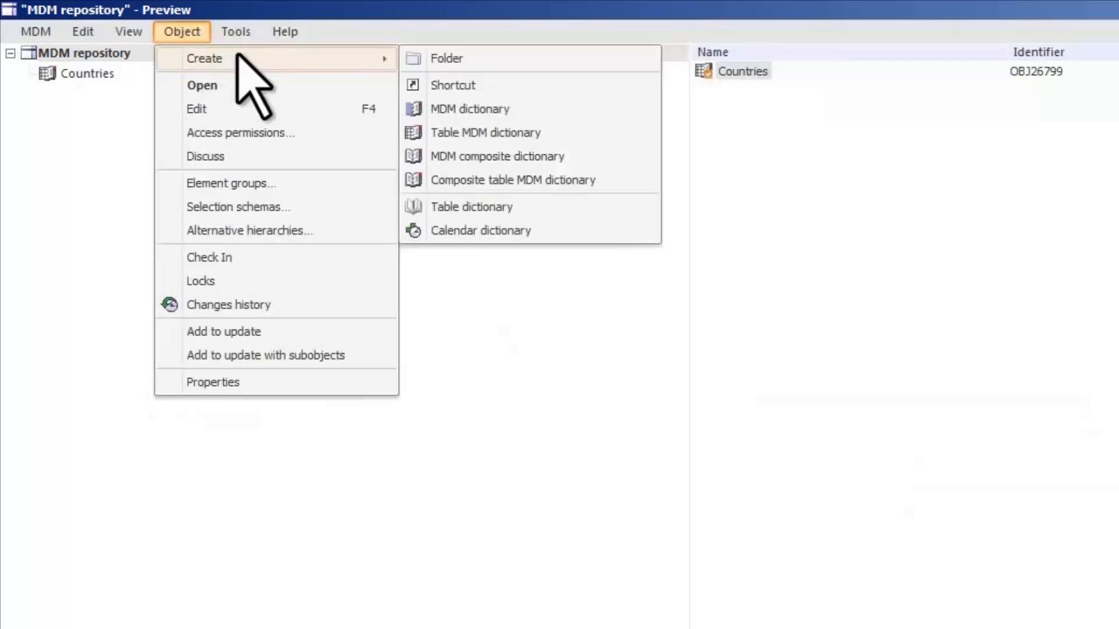
left_click(506, 158)
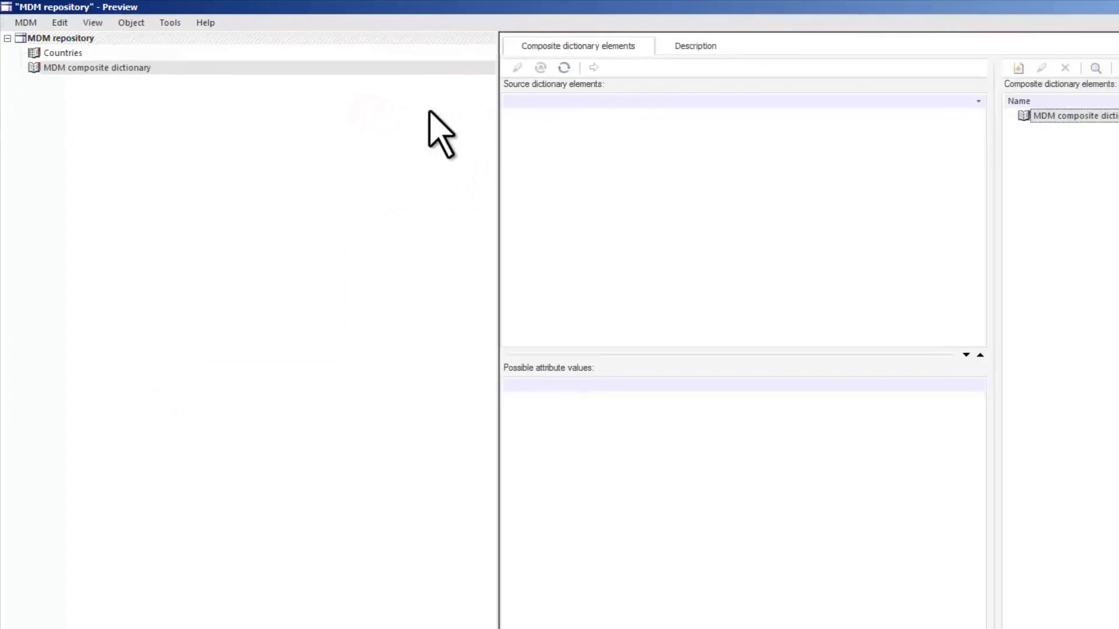
Add the MDM repository's Countries dictionary as a source of the composite dictionary and save the changes.
left_click(507, 36)
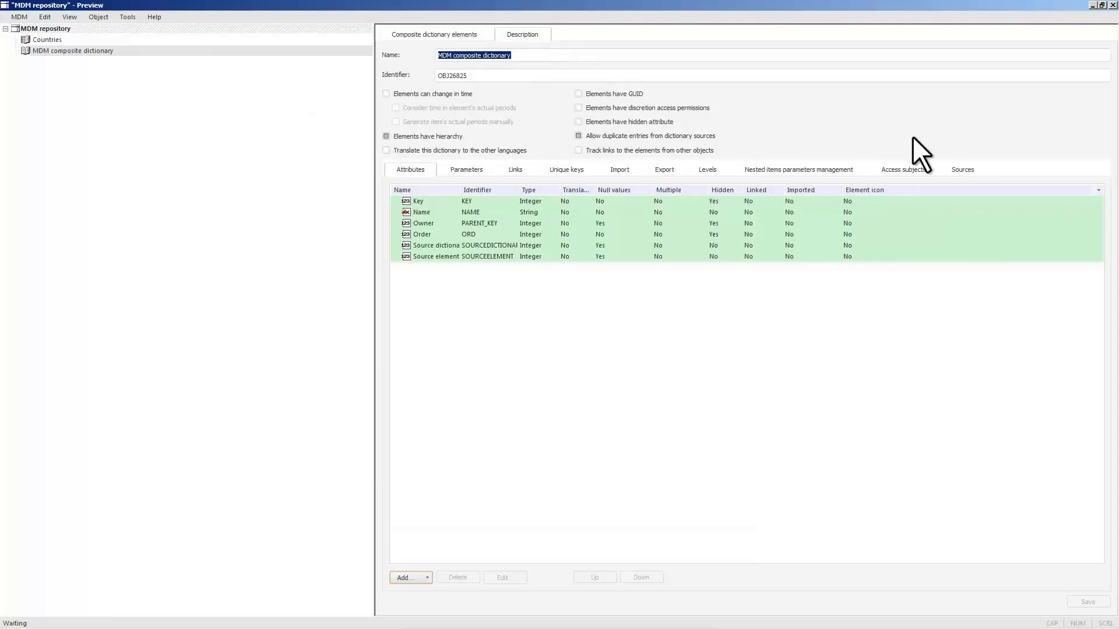
left_click(967, 171)
left_click(412, 577)
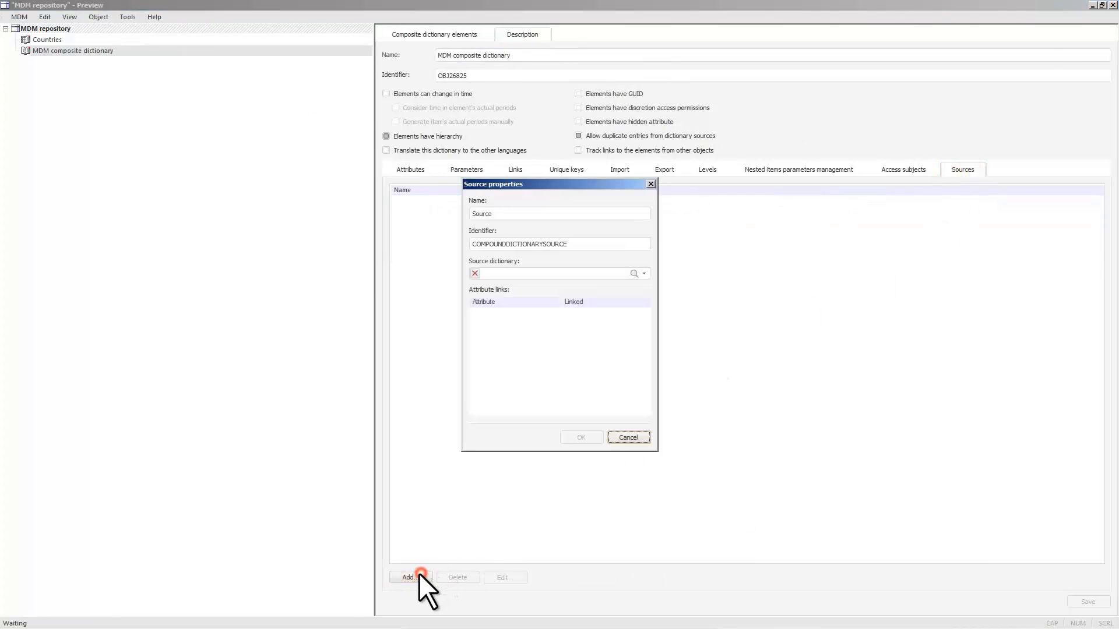
left_click(645, 274)
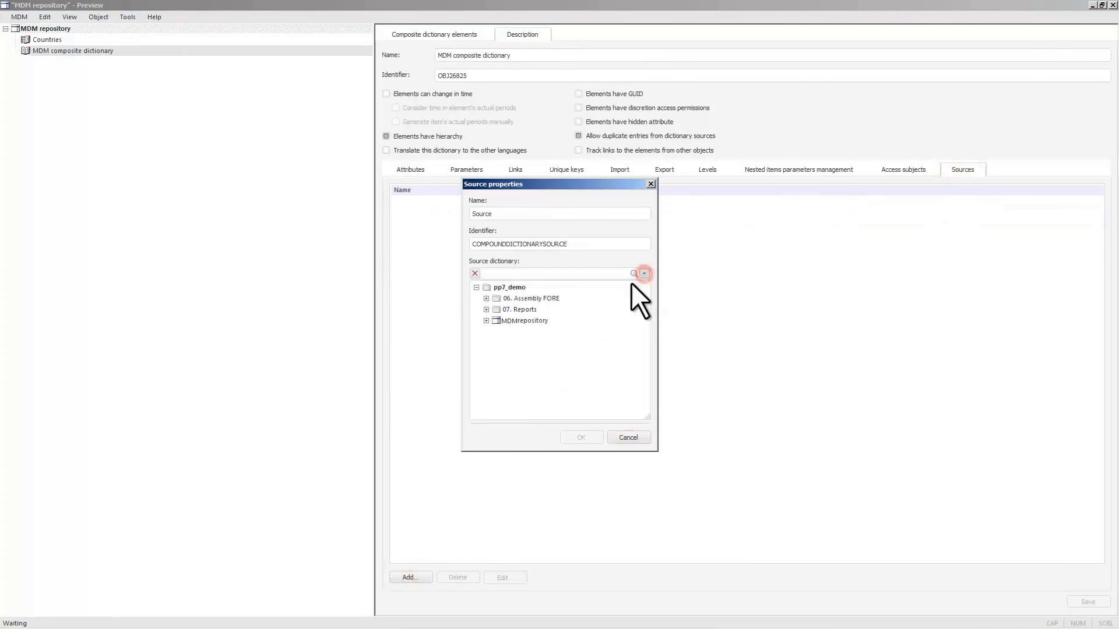
left_click(485, 320)
left_click(532, 333)
left_click(586, 437)
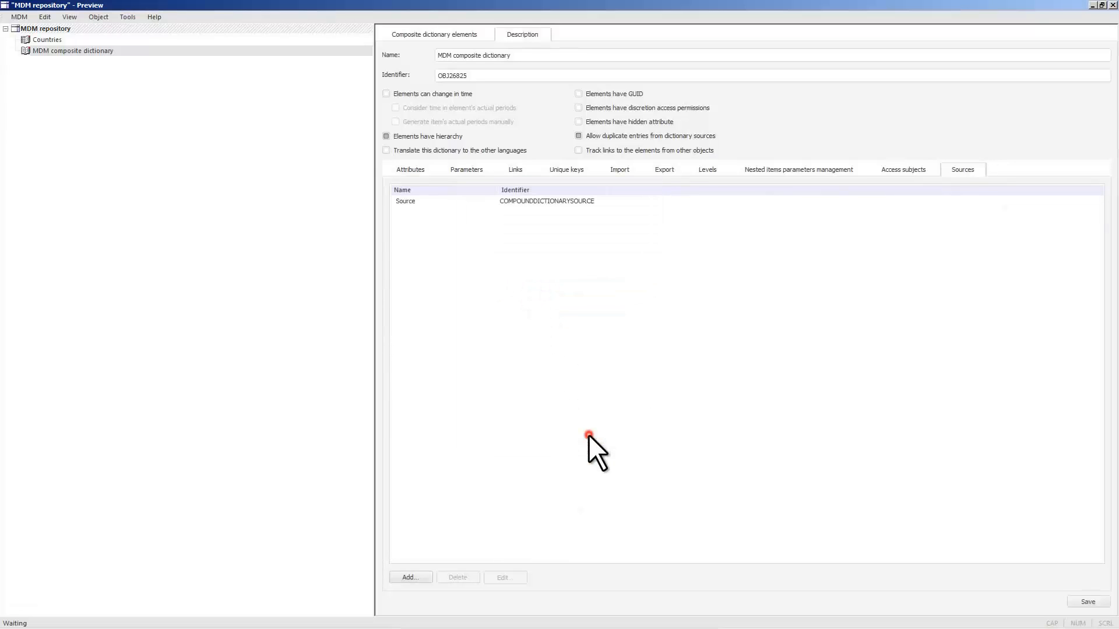
left_click(442, 35)
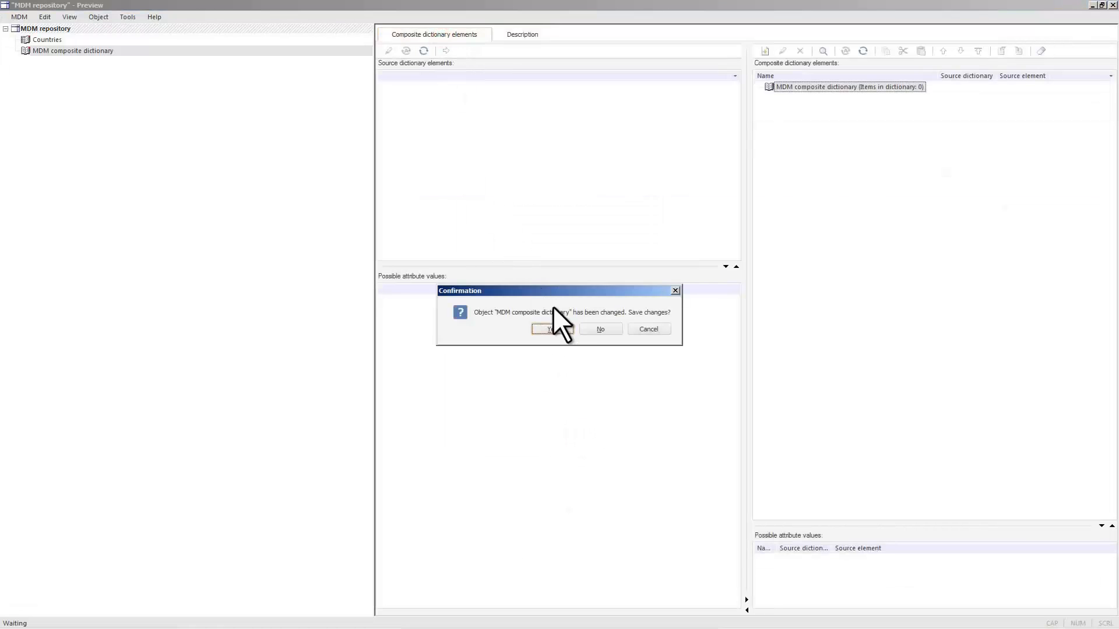
left_click(565, 329)
Create two top-level elements named Russia and Ukraine in the composite dictionary.
left_click(765, 50)
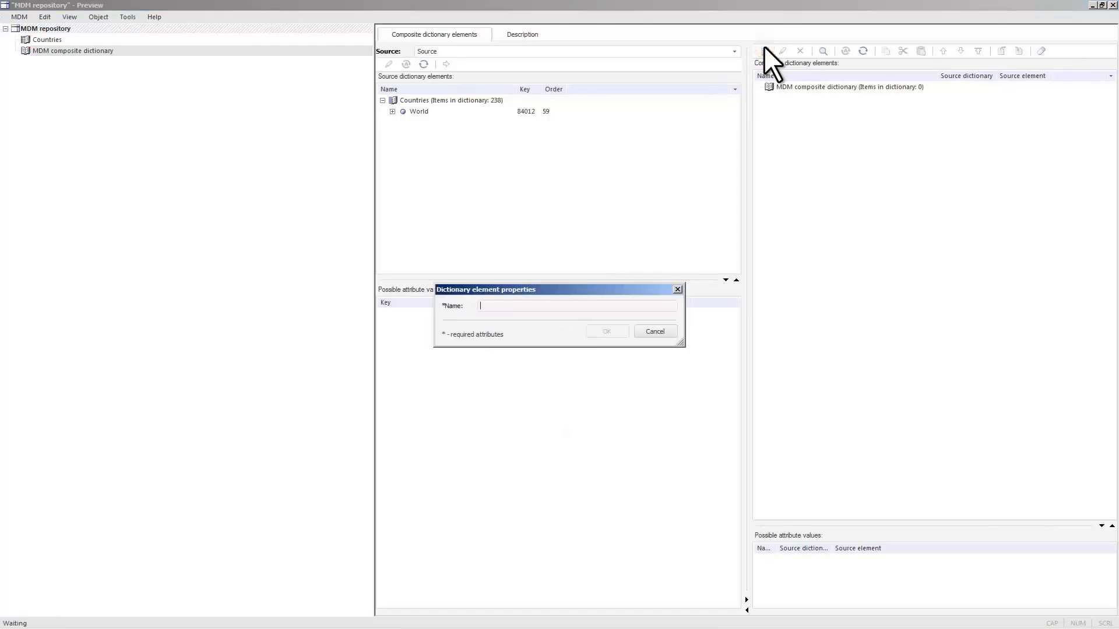
type("Russia")
left_click(623, 328)
left_click(780, 87)
left_click(766, 51)
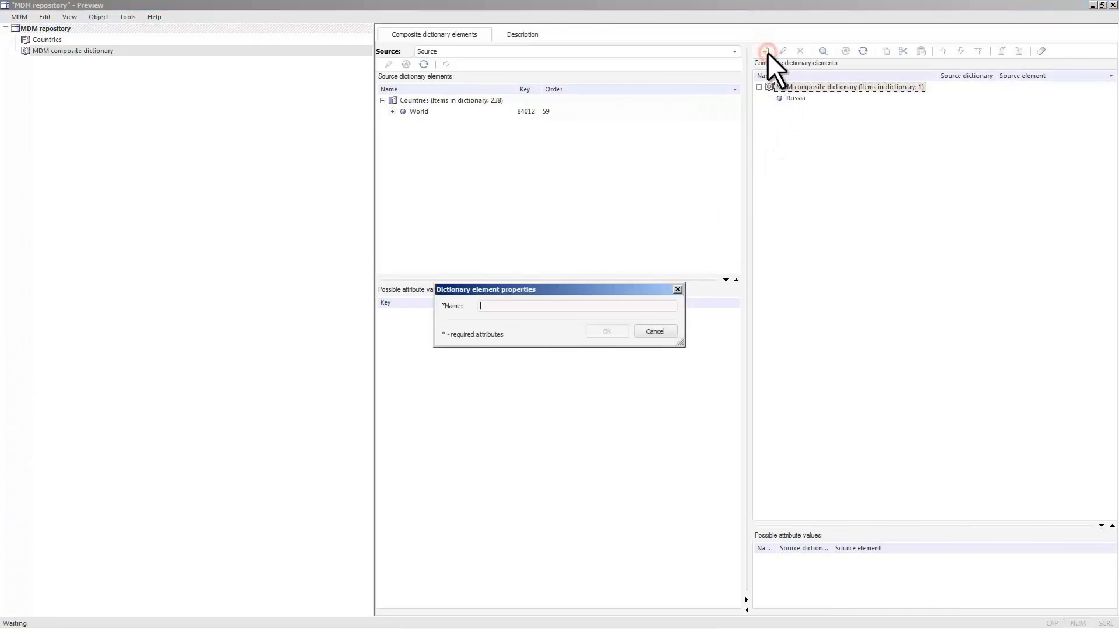
type("Ukraine")
left_click(609, 331)
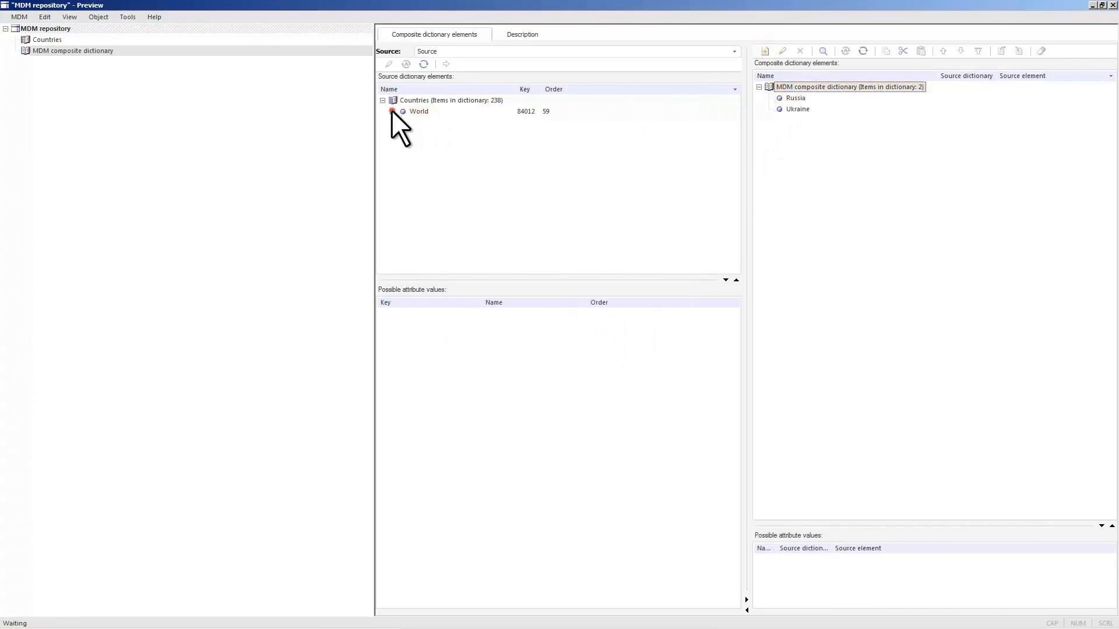
Add South America from the source dictionary's World element to the composite dictionary, and close the MDM repository window.
left_click(393, 111)
left_click(442, 189)
left_click(447, 64)
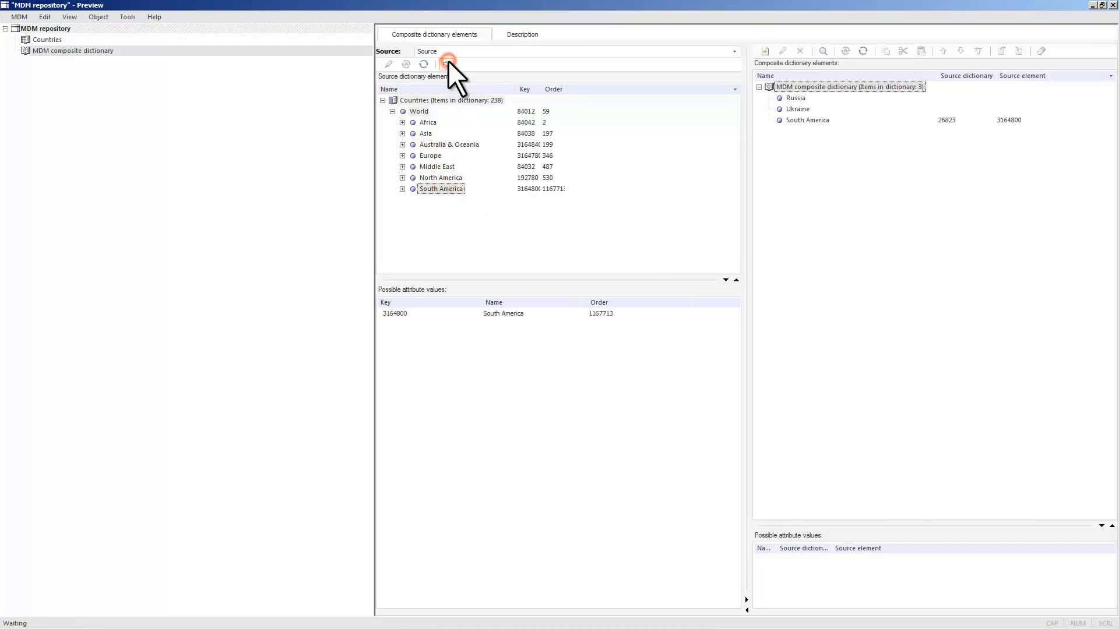
left_click(535, 51)
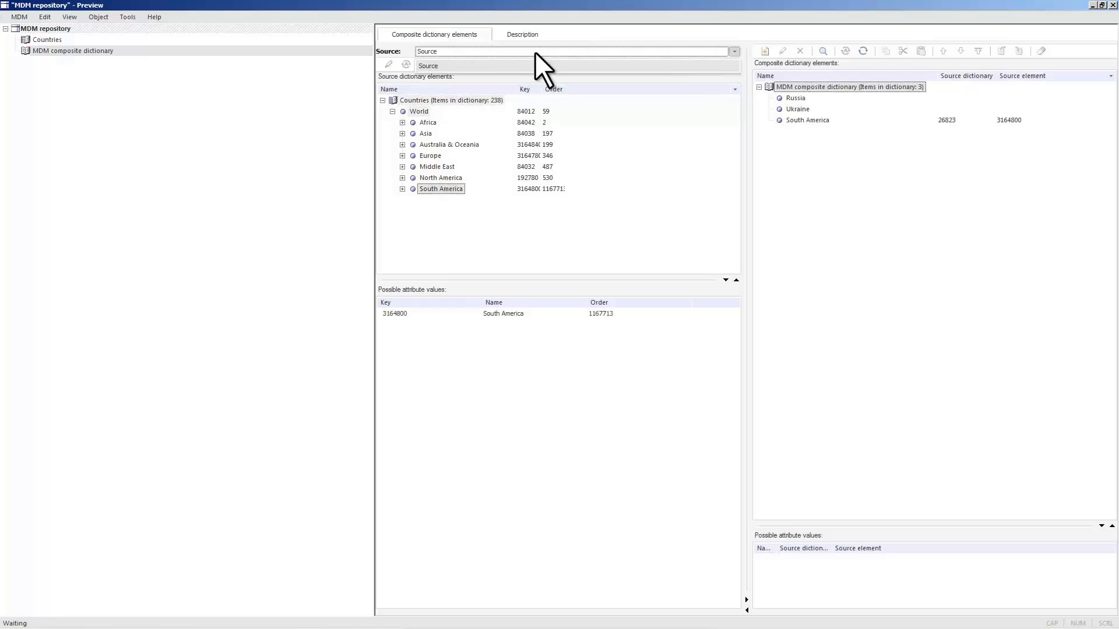
left_click(535, 51)
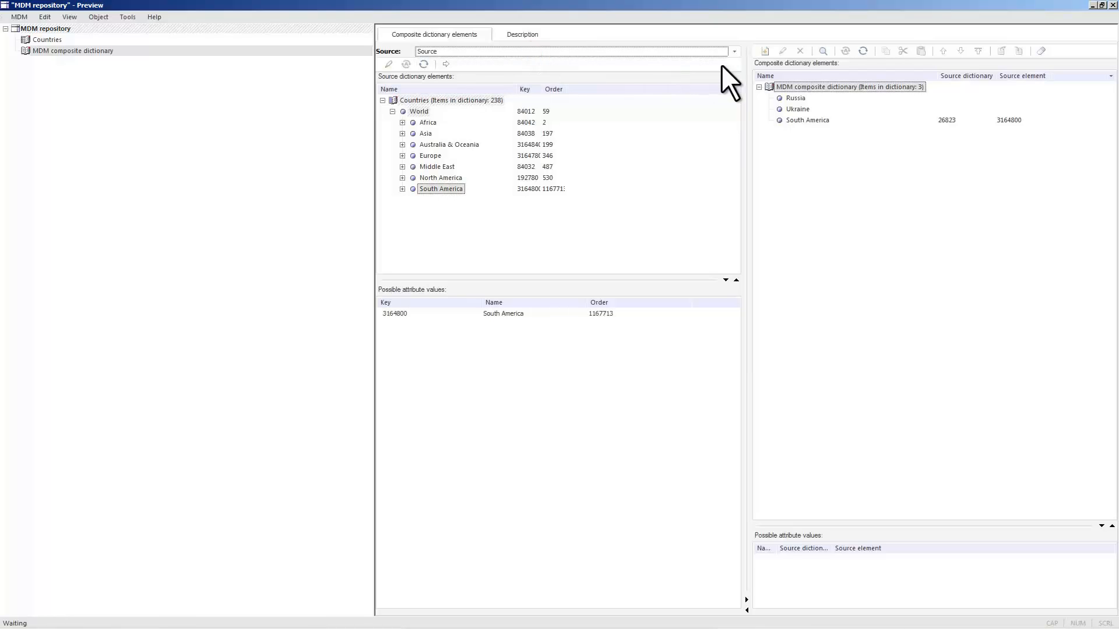
left_click(1111, 6)
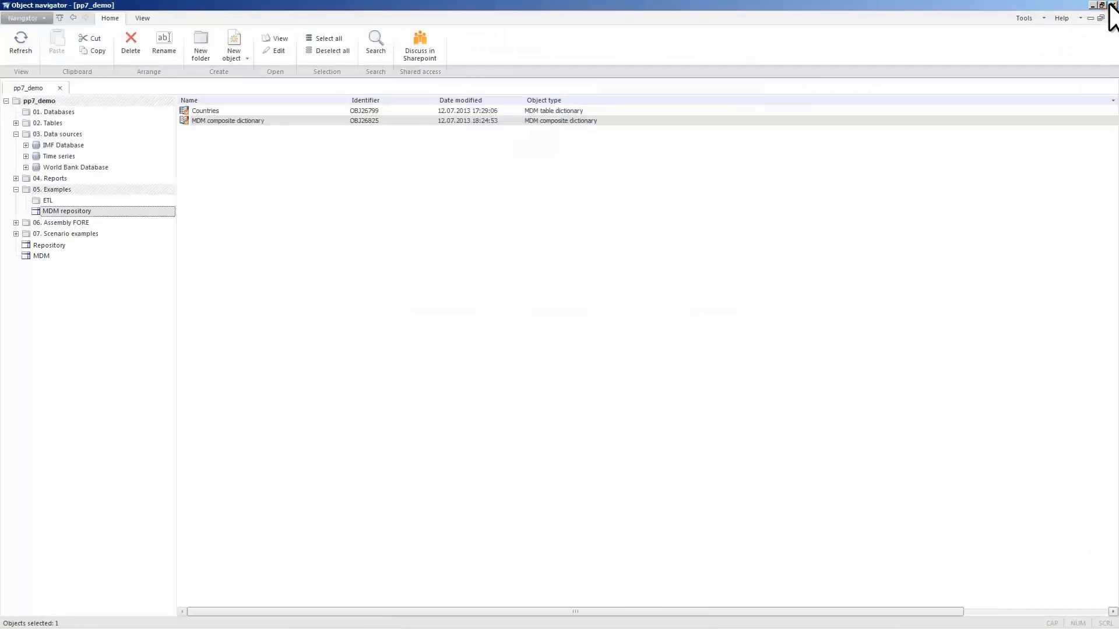